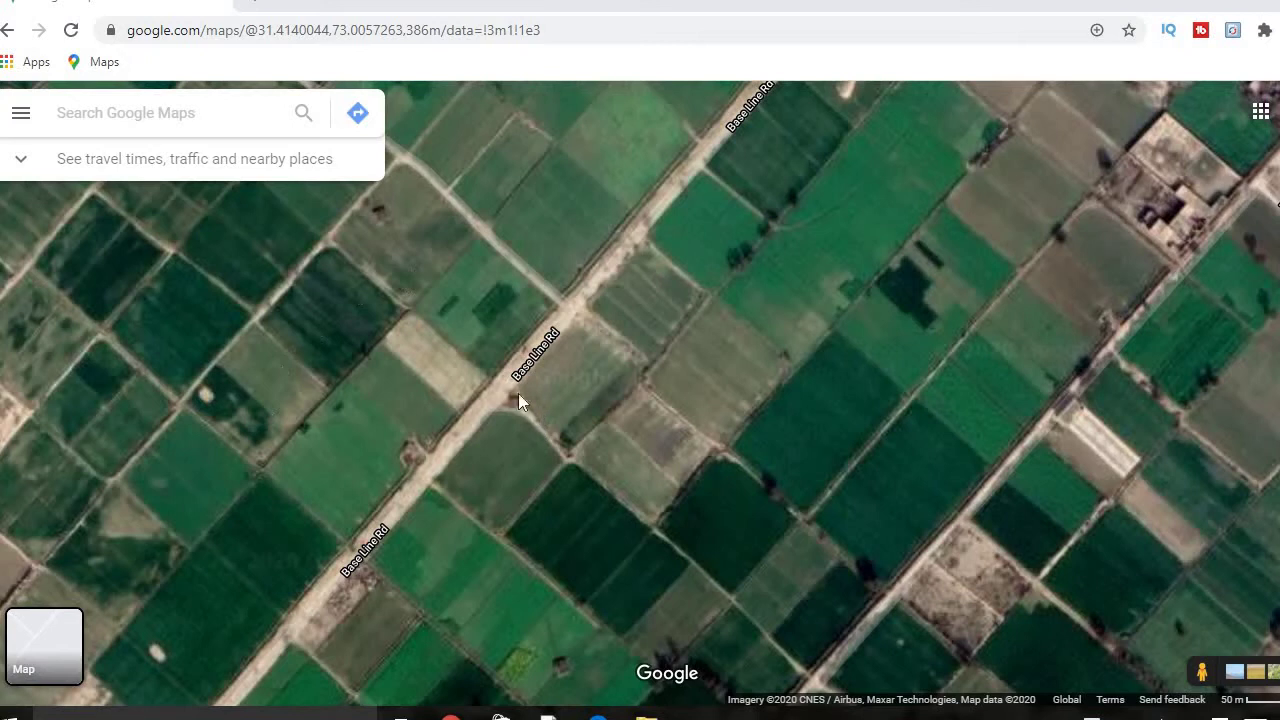
Measure the area of the four-sided field beside Base Line Rd by tracing its corners into a closed outline, and clear the measurement
right_click(436, 481)
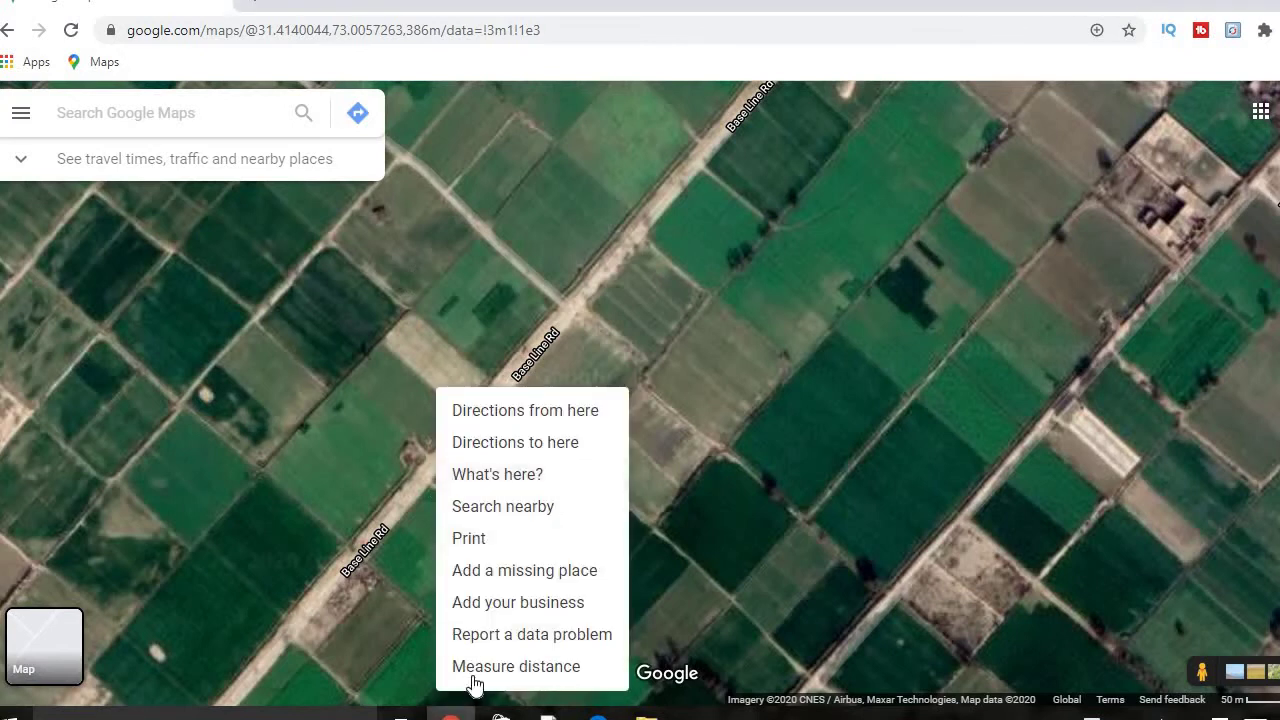
click(475, 667)
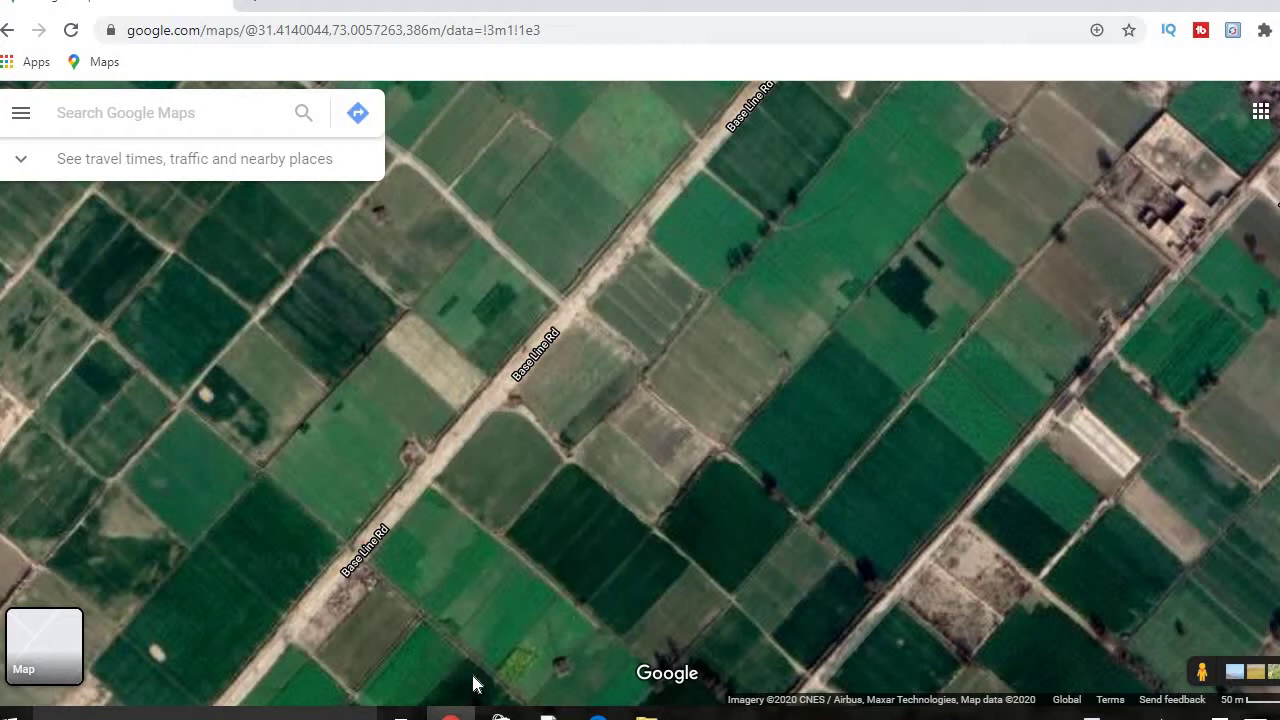
click(510, 401)
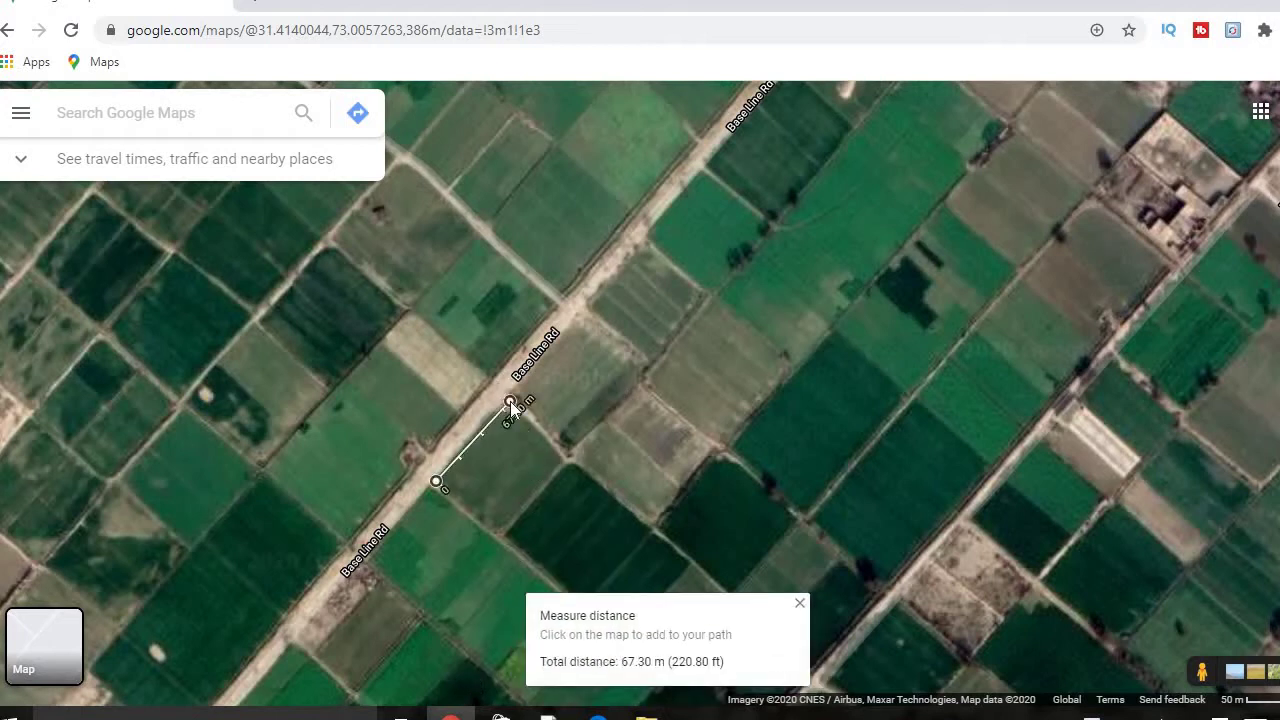
click(567, 455)
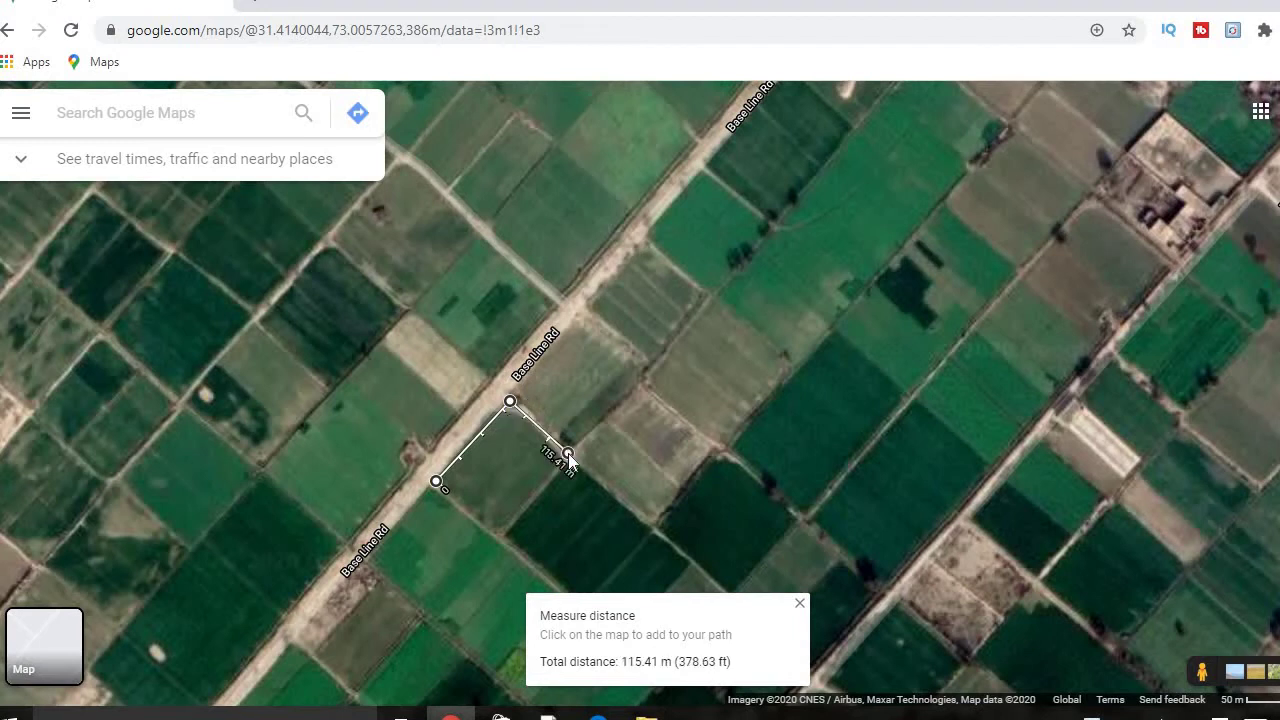
click(500, 535)
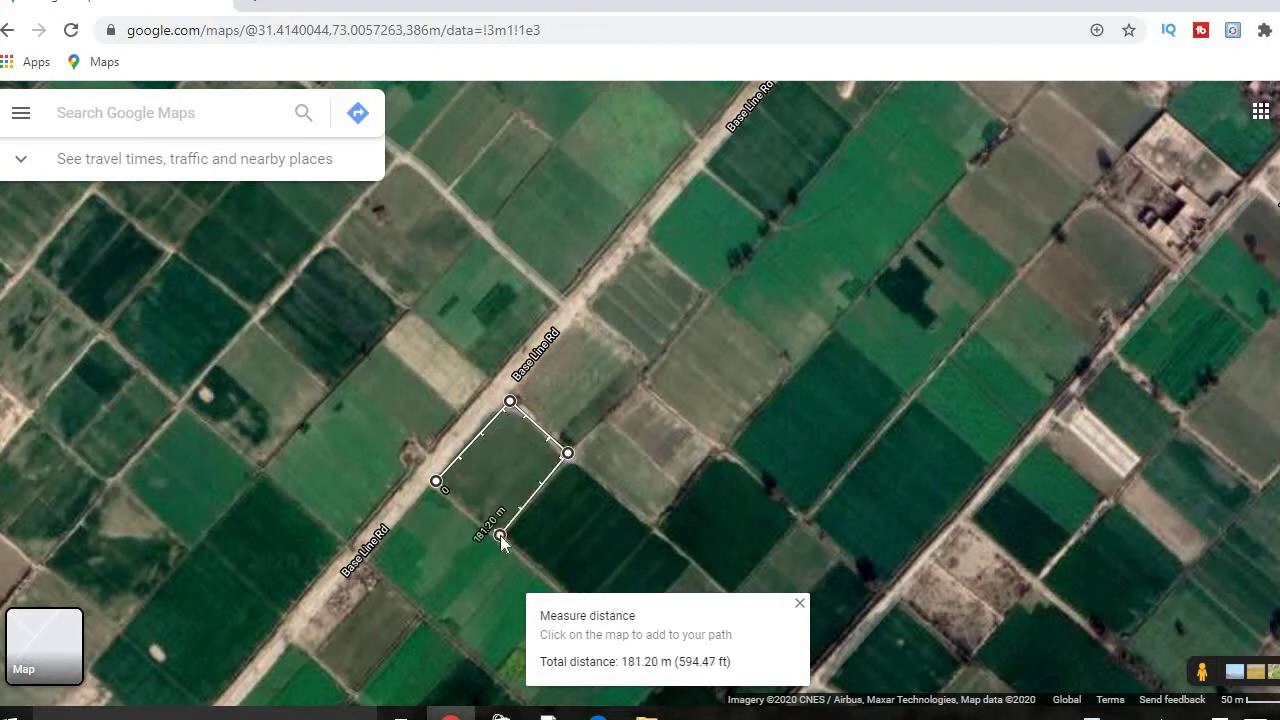
click(436, 482)
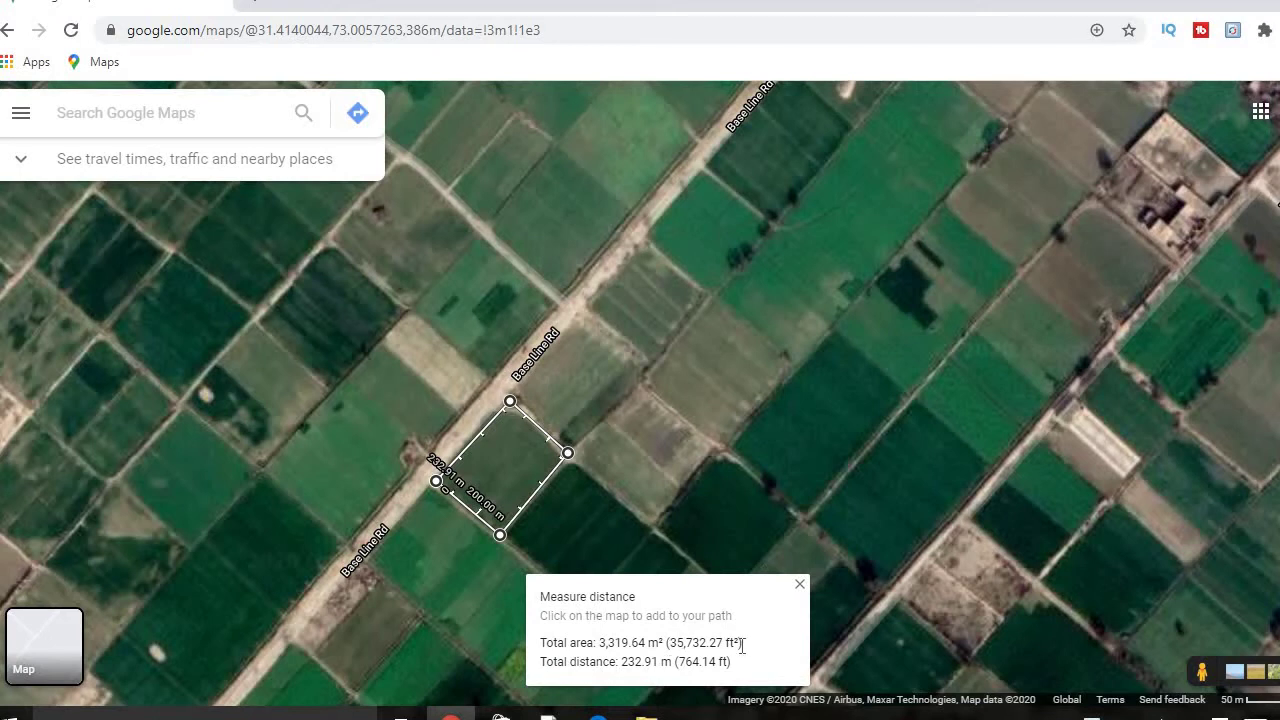
click(798, 586)
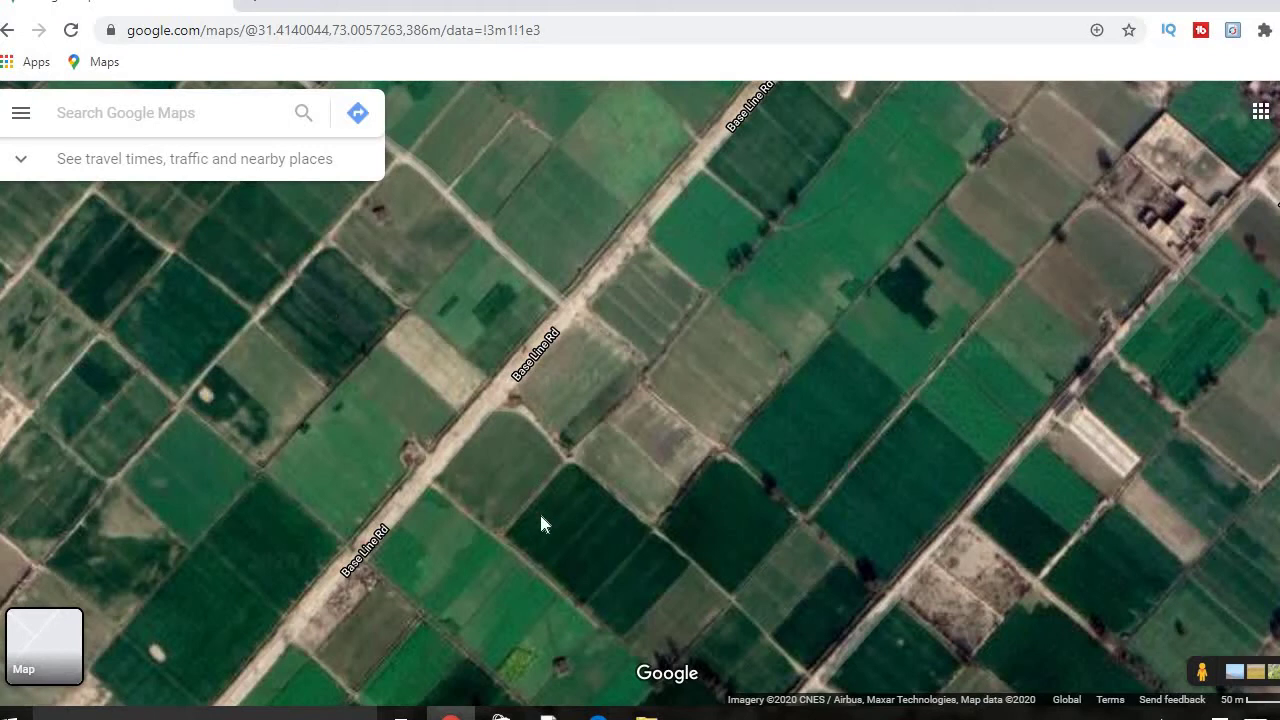
Load a fresh Google Maps view and switch it to satellite imagery
click(90, 65)
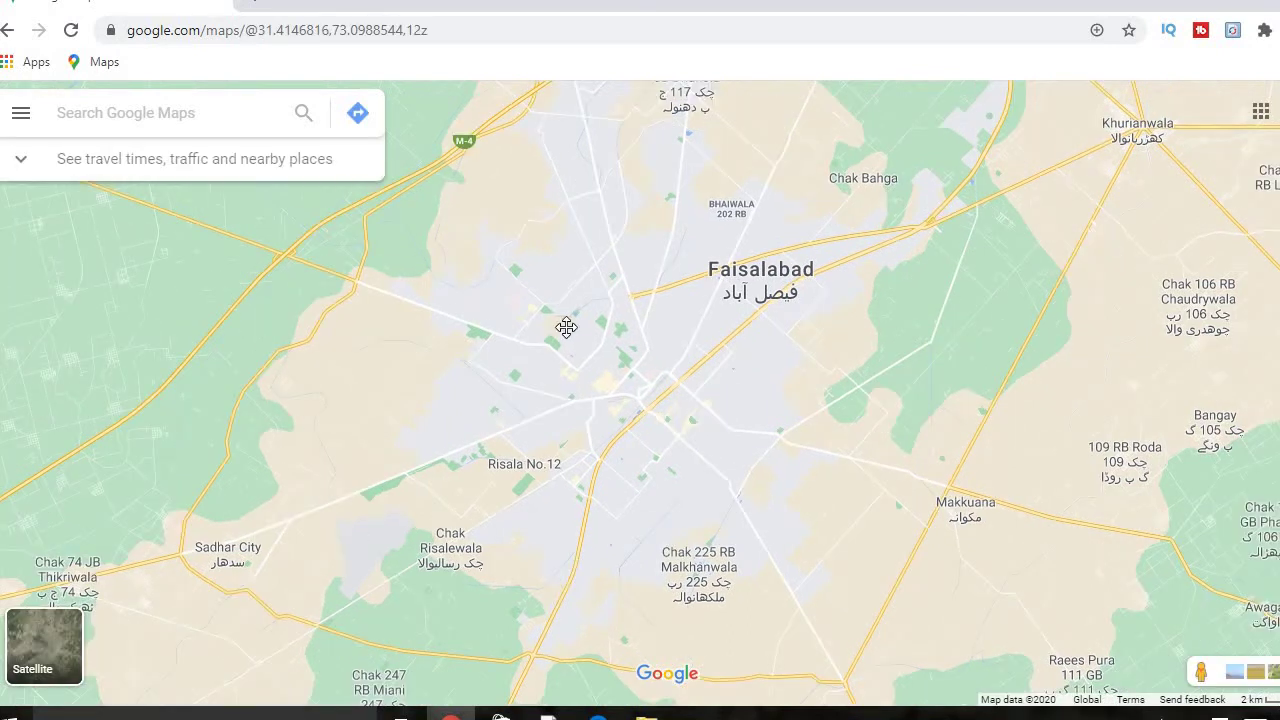
click(20, 118)
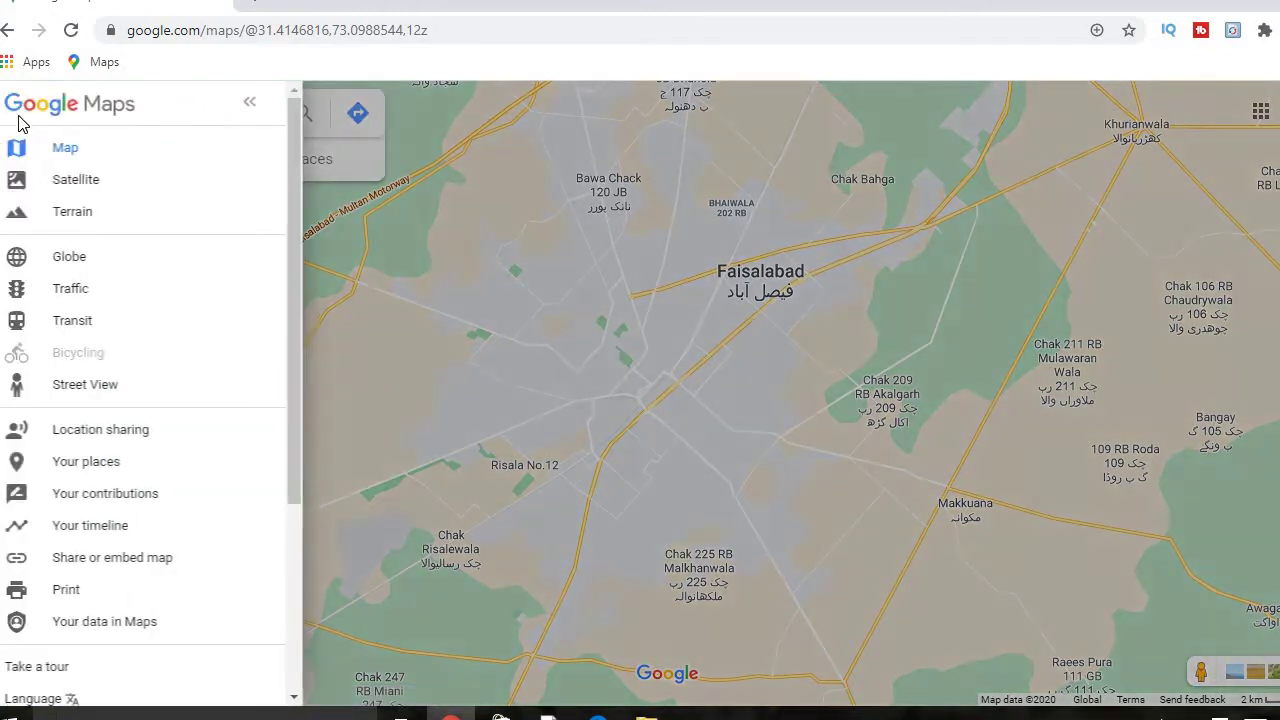
click(49, 183)
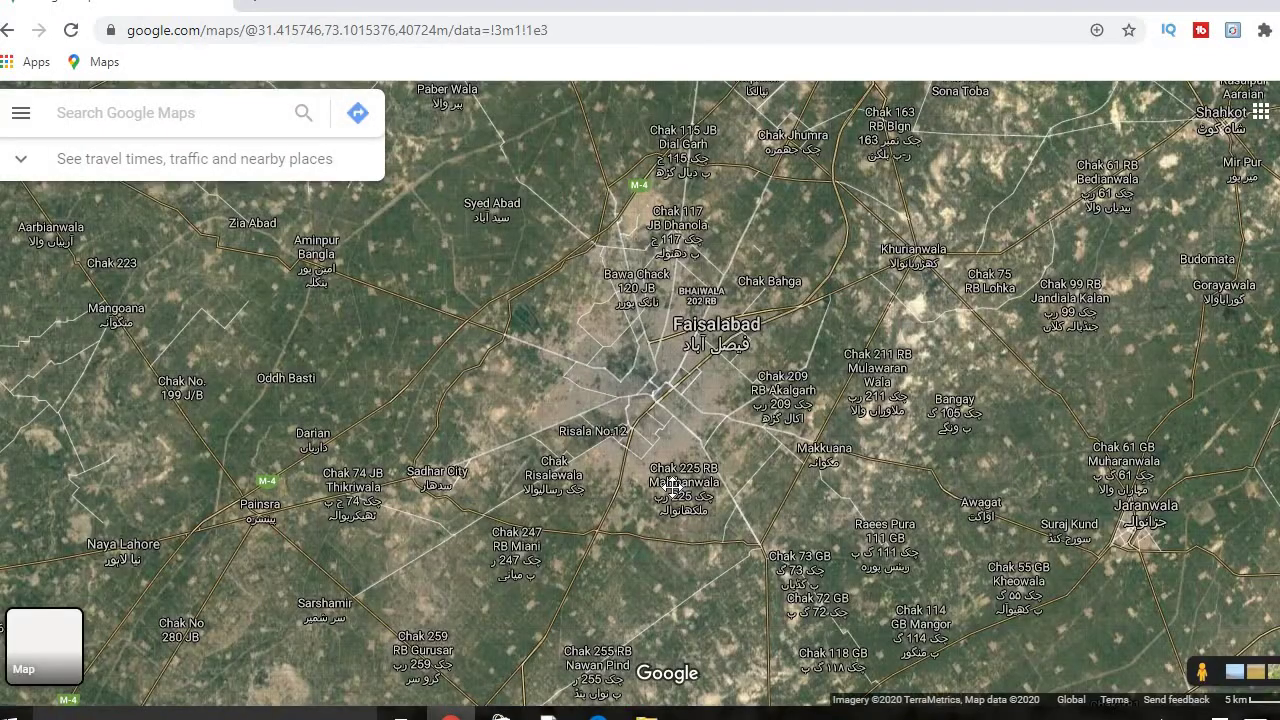
scroll(465, 362, up, 2)
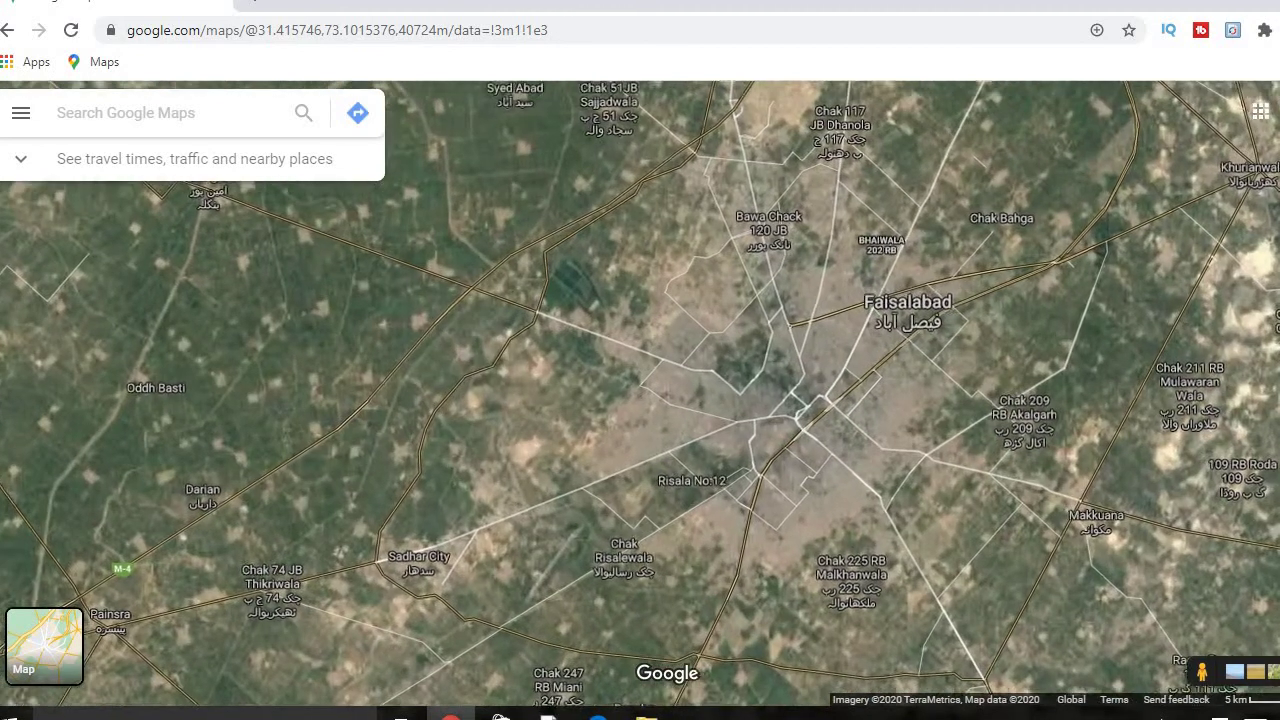
drag(760, 390, 391, 400)
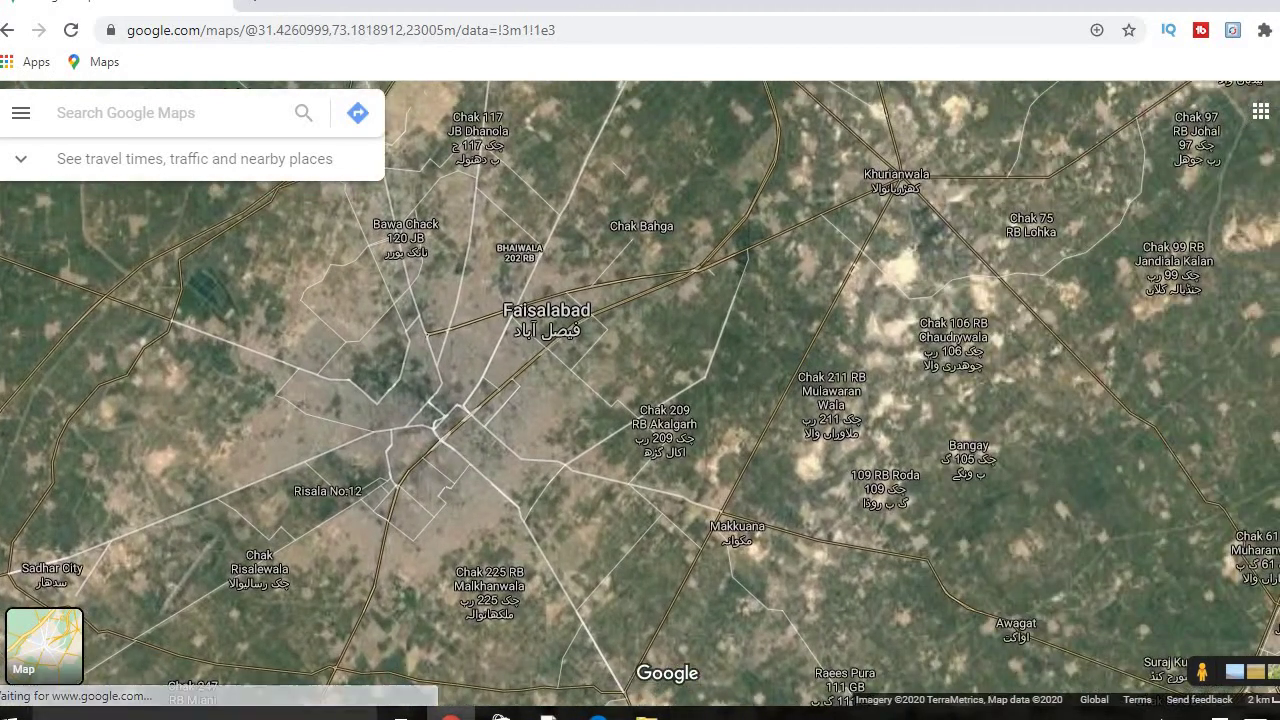
scroll(415, 334, up, 2)
drag(600, 250, 434, 556)
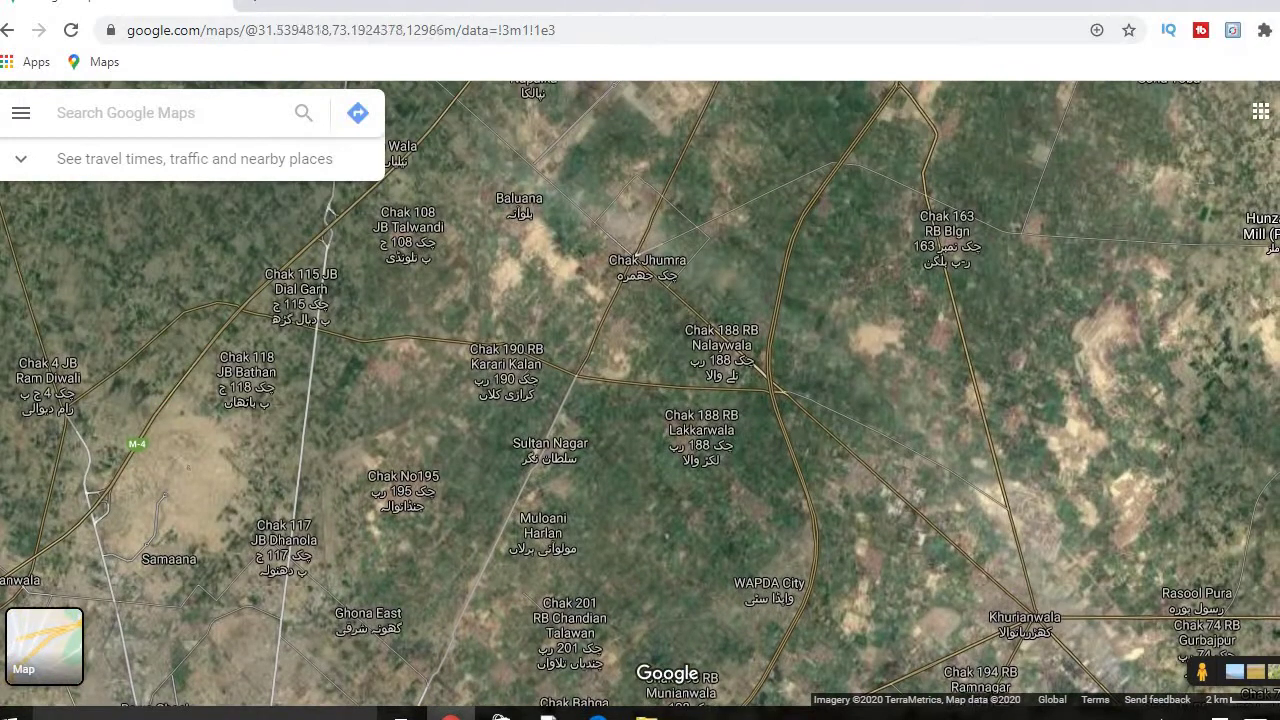
drag(560, 300, 598, 510)
drag(118, 305, 596, 335)
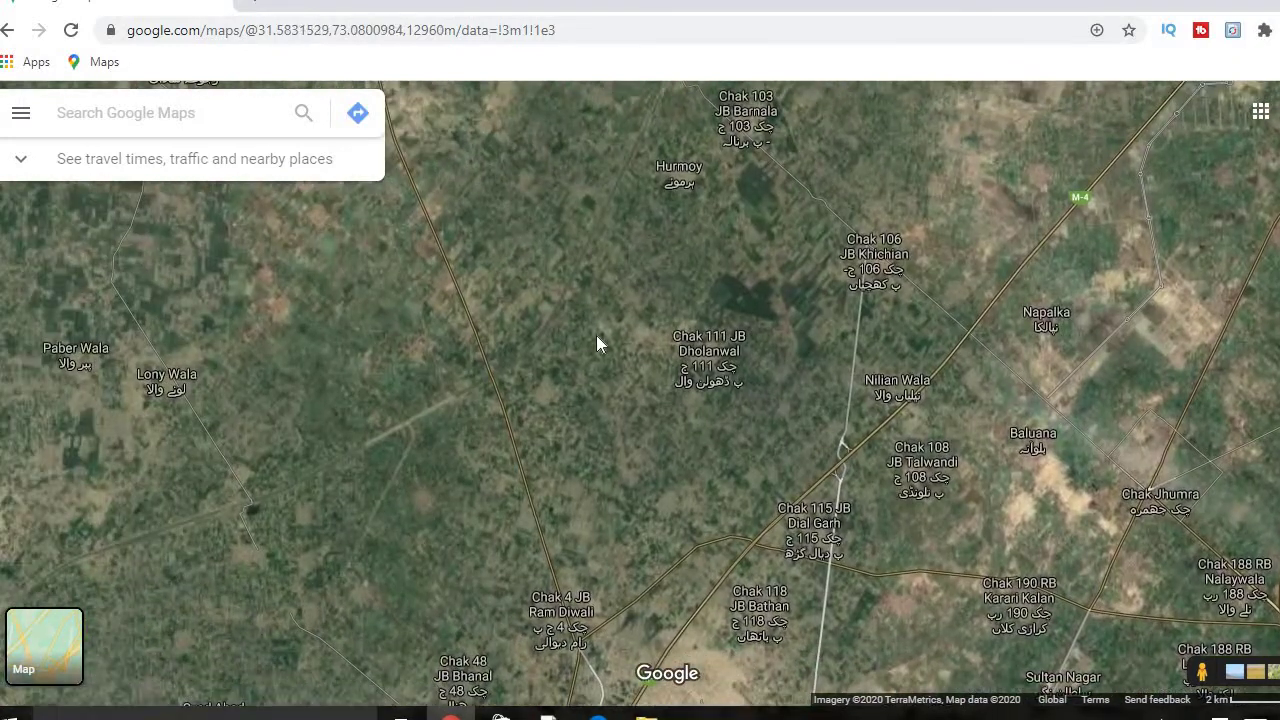
Go to the recently searched place Kot Hakim Khan Noon in Sargodha, and clear its place details from the map
click(194, 108)
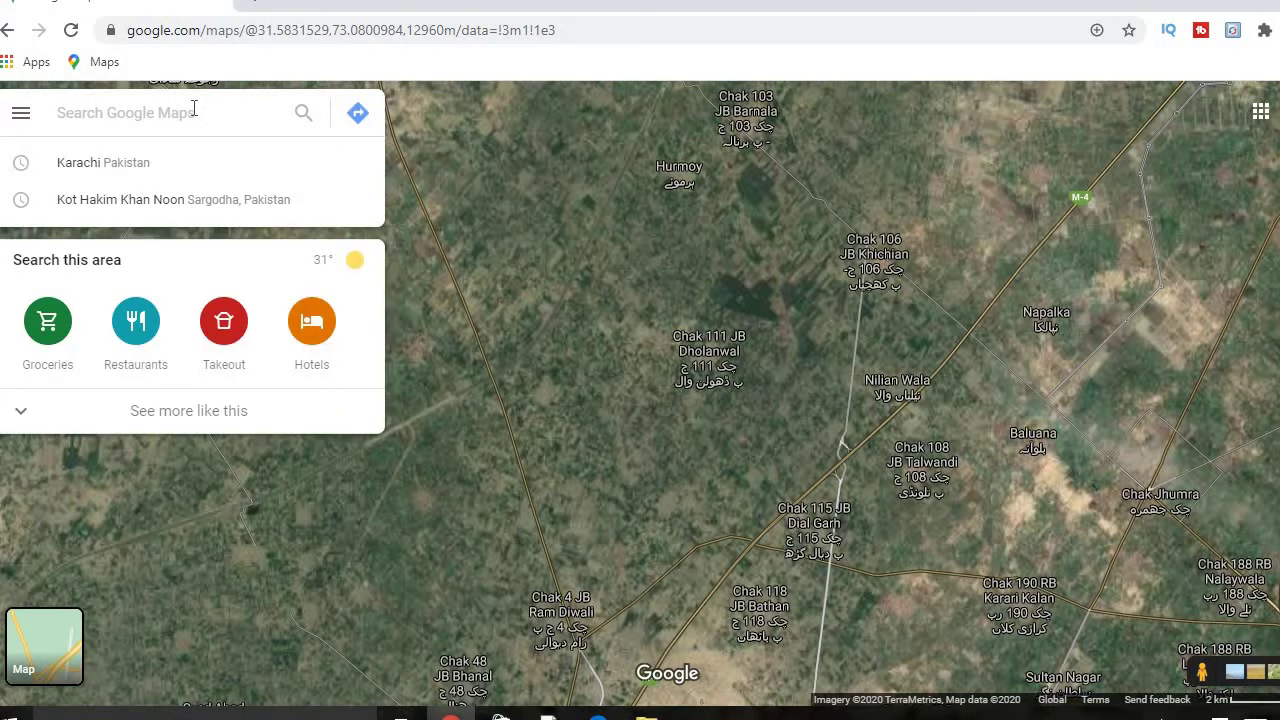
click(155, 205)
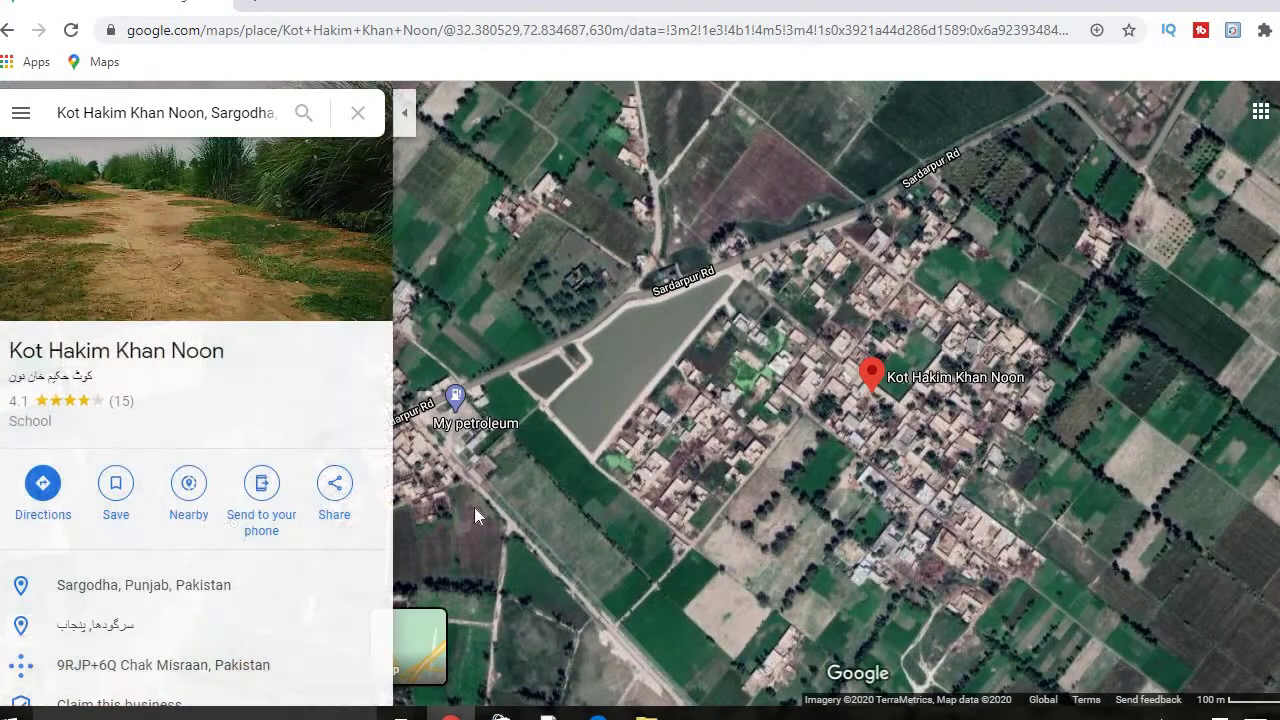
click(358, 114)
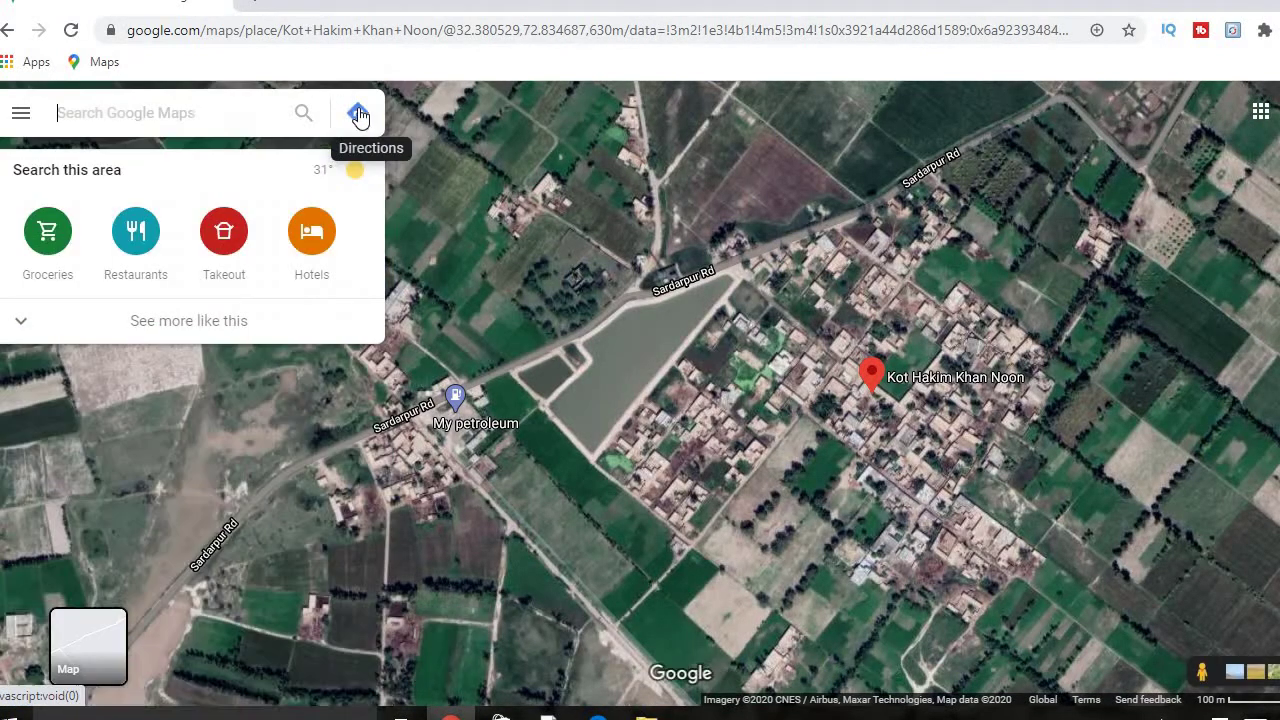
click(458, 313)
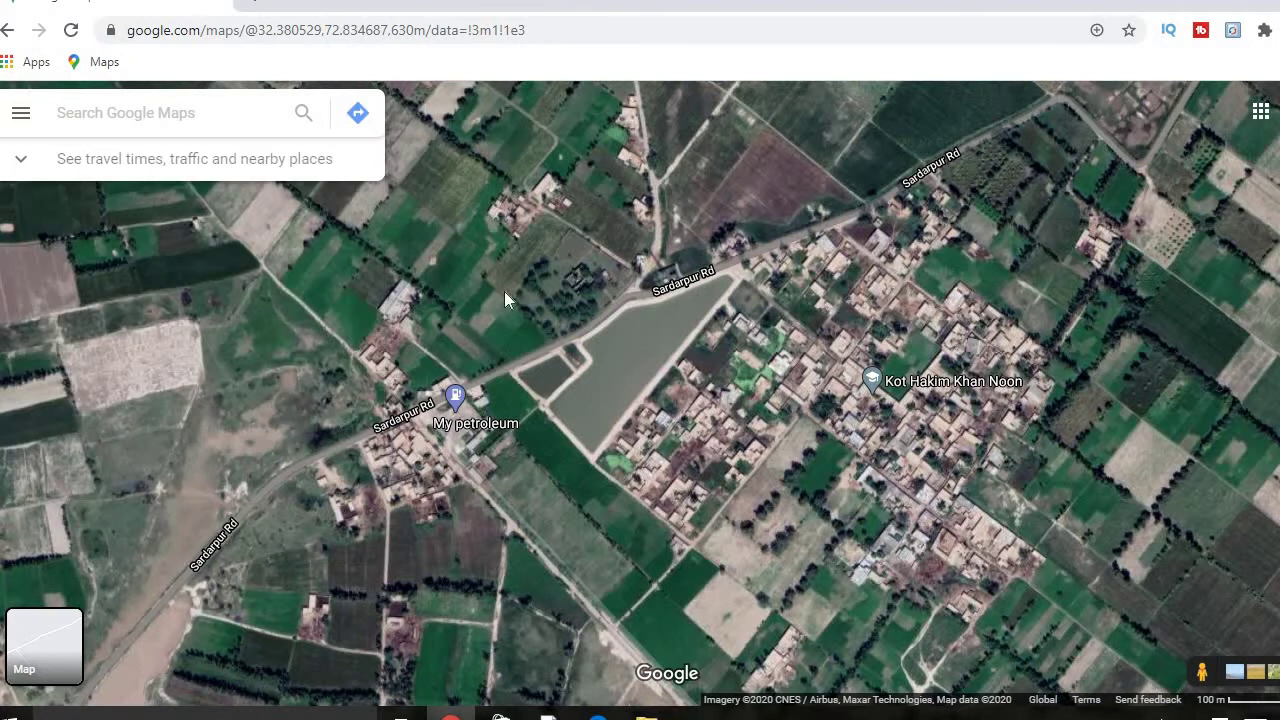
Examine the surroundings of Kot Hakim Khan Noon and bring the large pond beside Sardarpur Rd into close view
scroll(600, 349, up, 2)
drag(600, 362, 301, 342)
drag(620, 380, 463, 338)
scroll(613, 443, down, 1)
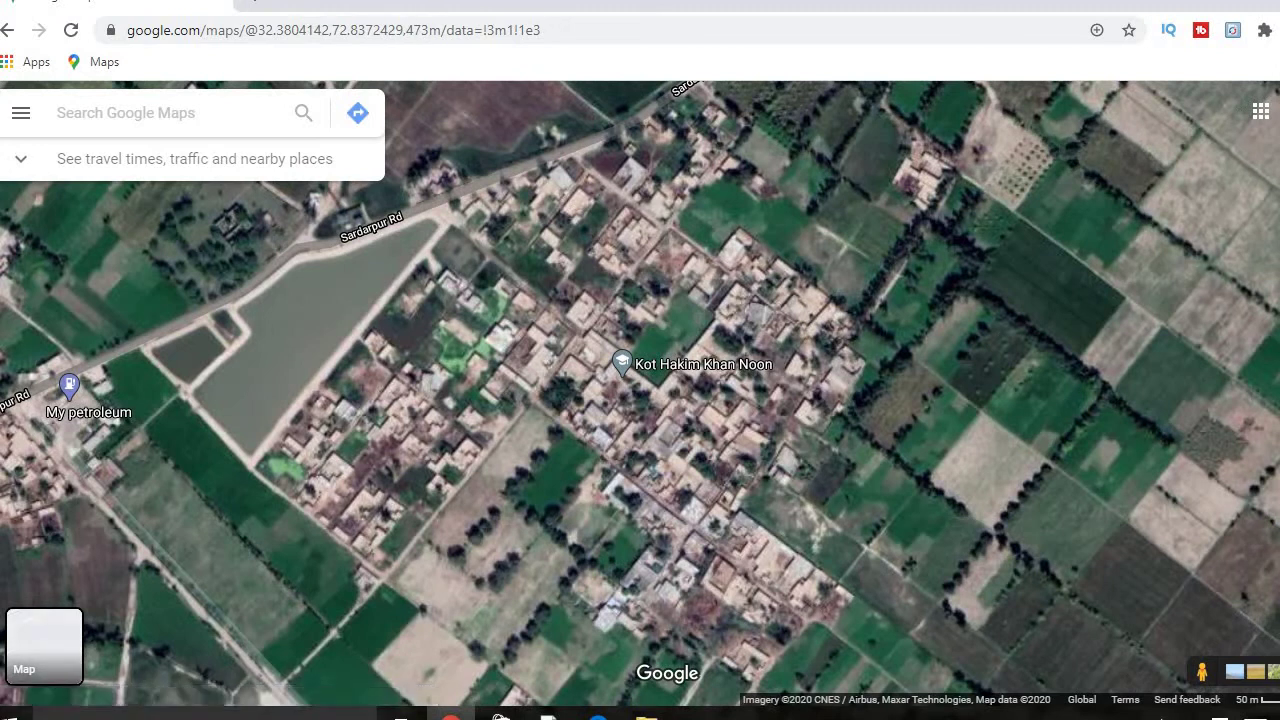
drag(610, 340, 665, 493)
drag(600, 380, 741, 370)
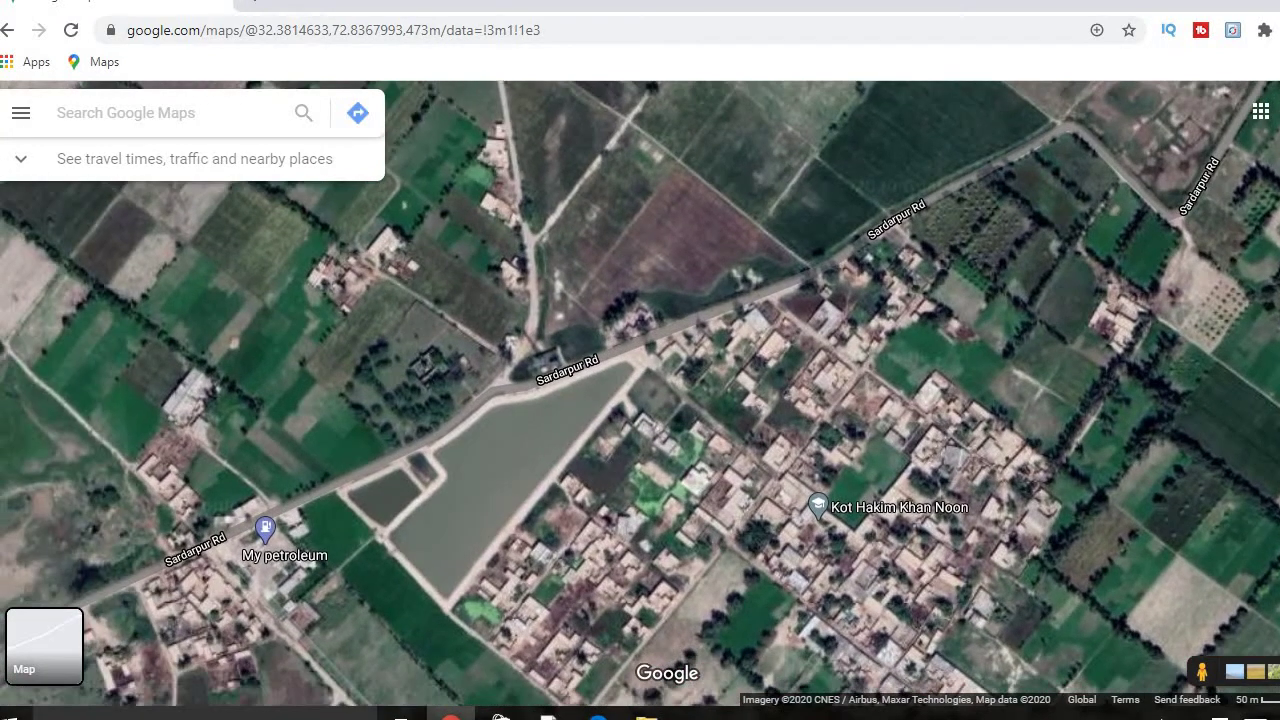
drag(1018, 247, 1015, 104)
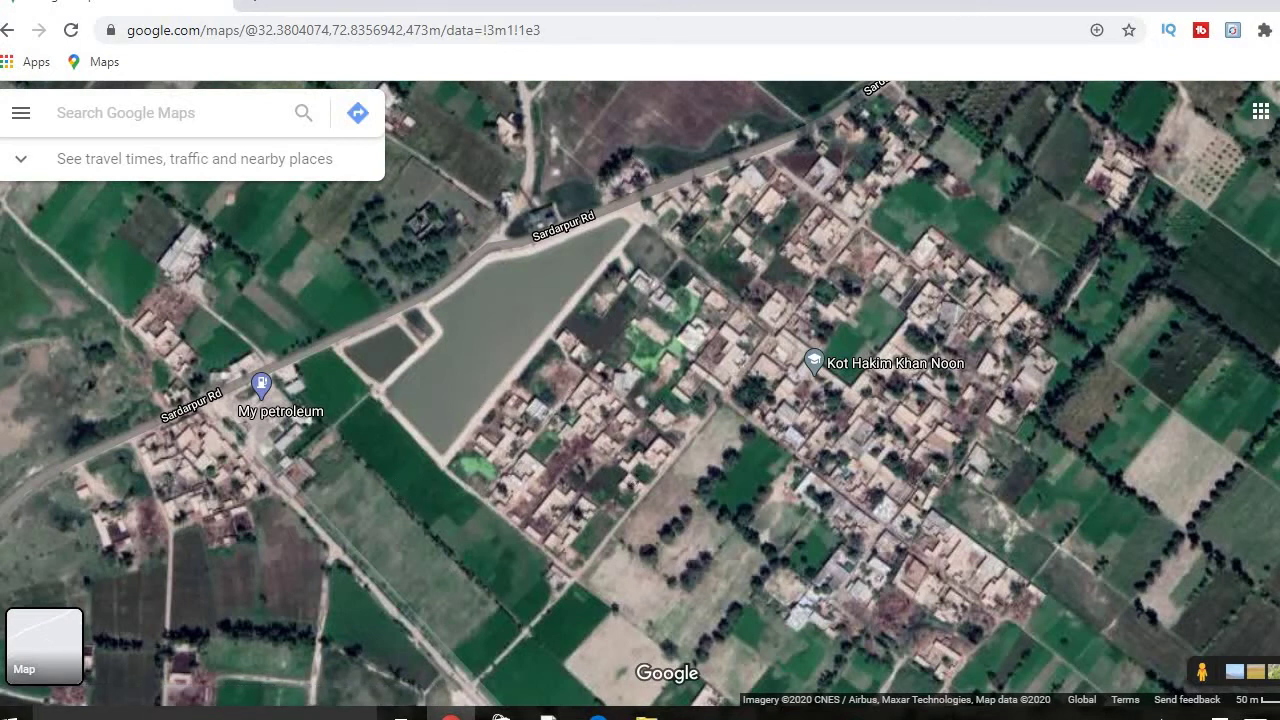
scroll(291, 356, up, 2)
drag(291, 356, 276, 398)
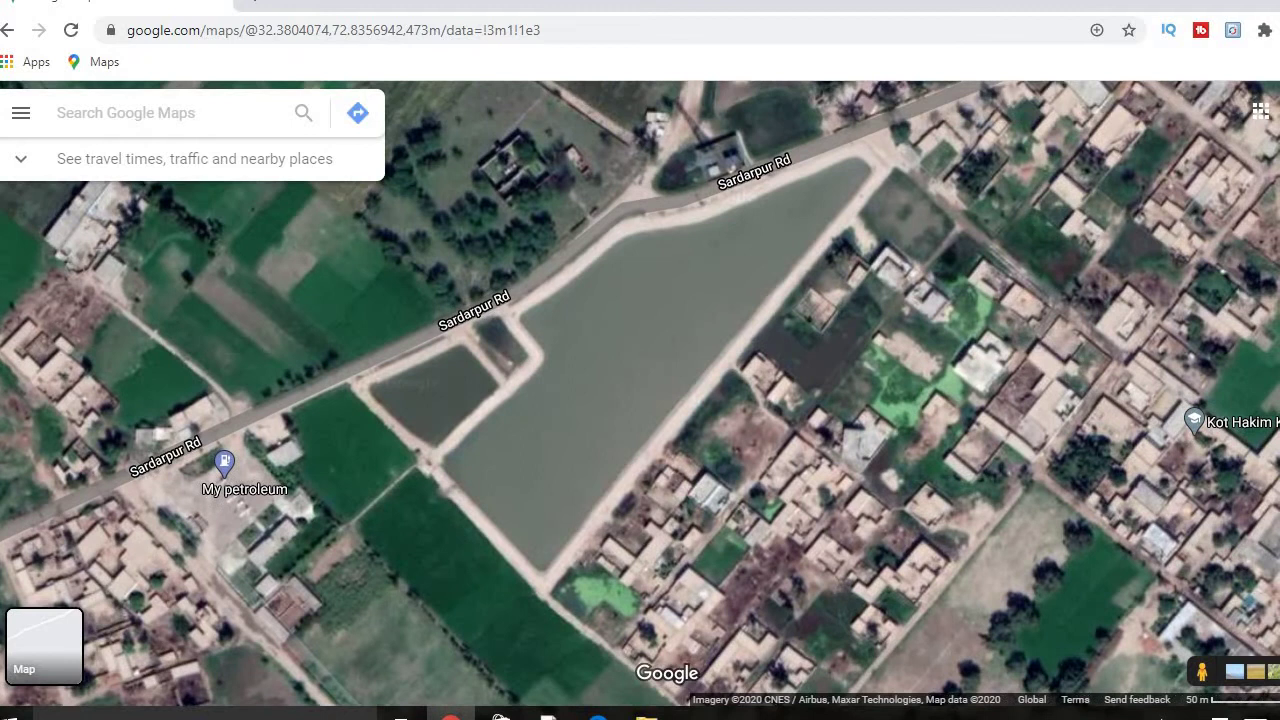
Start a distance measurement at the large pond's western corner and trace its bank along Sardarpur Rd to the northeastern tip
right_click(430, 463)
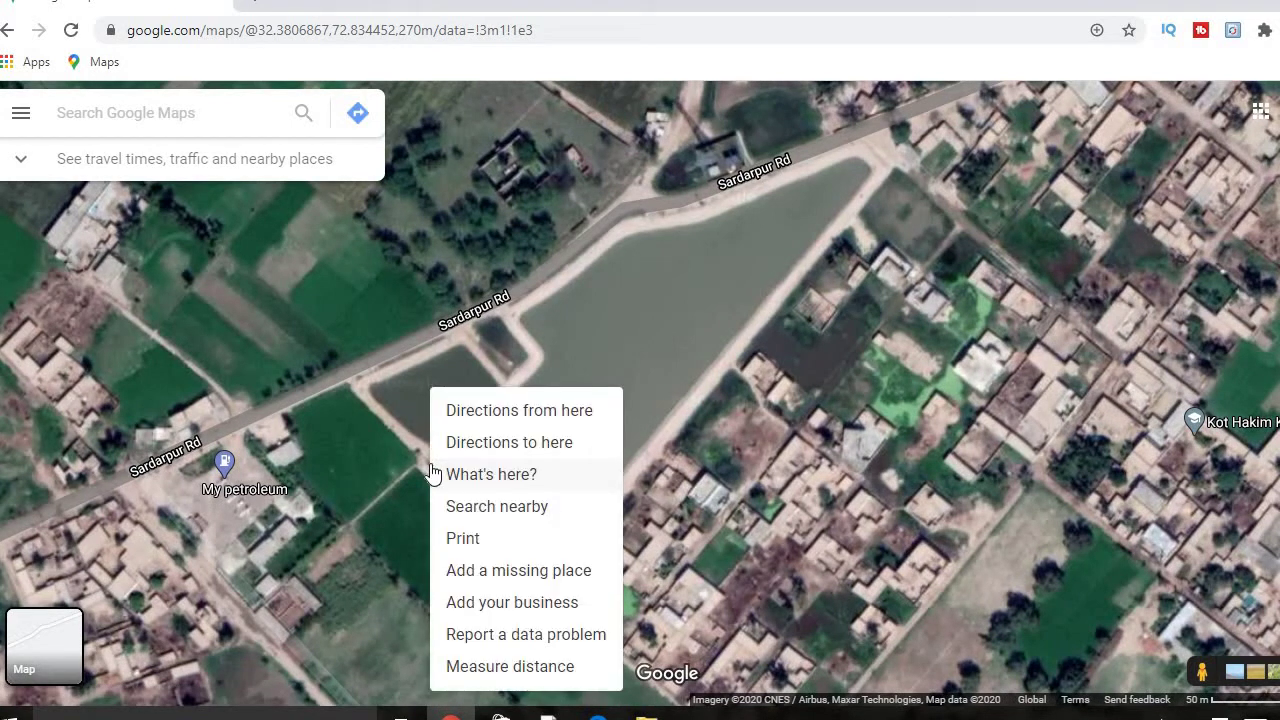
click(488, 667)
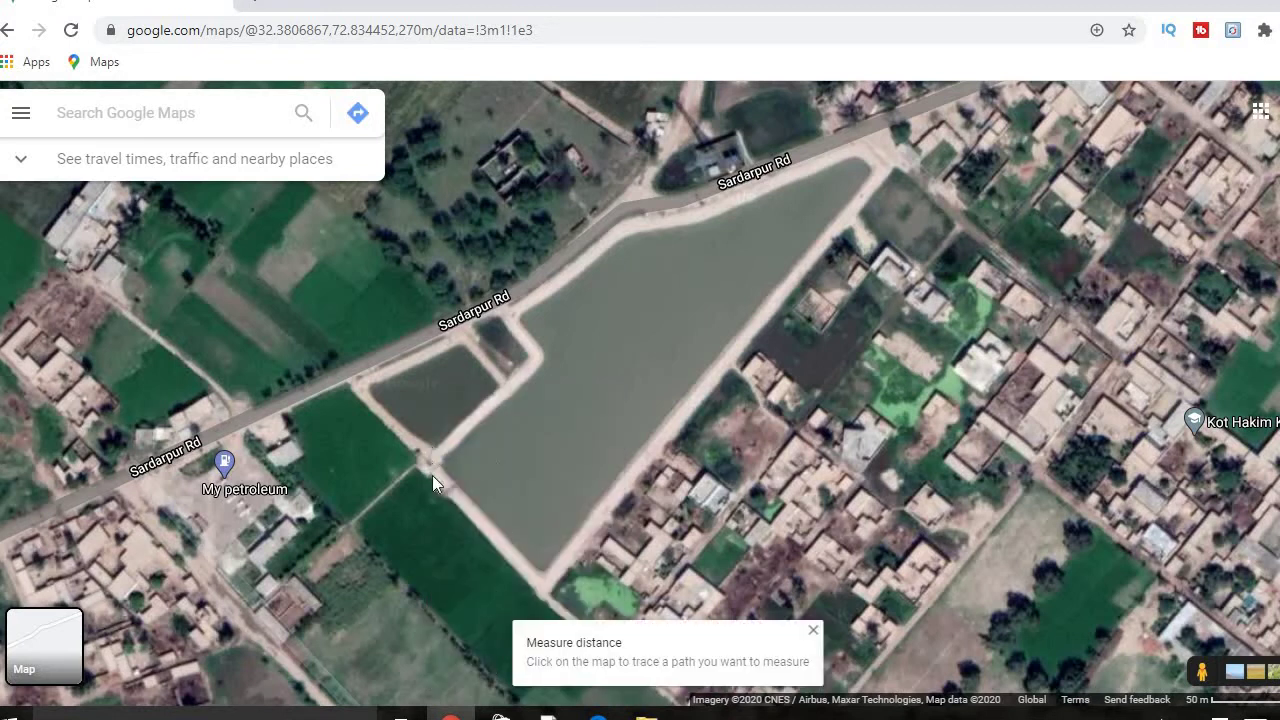
click(542, 355)
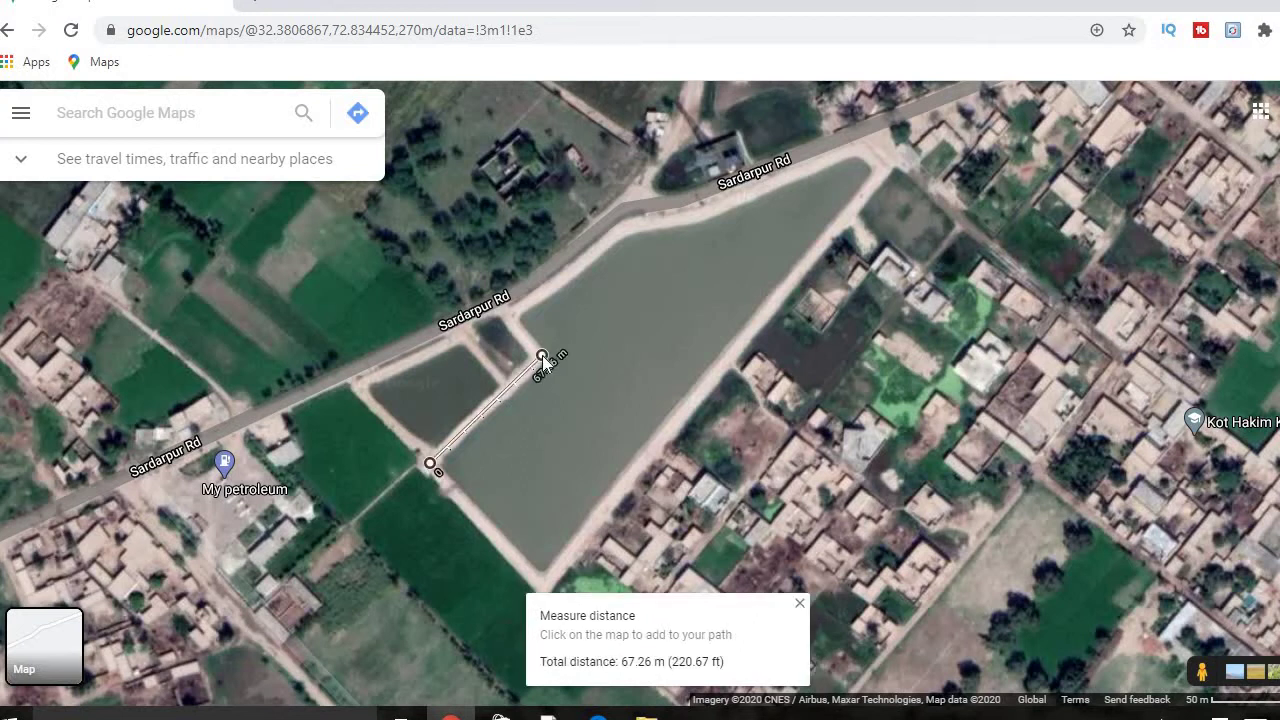
click(516, 311)
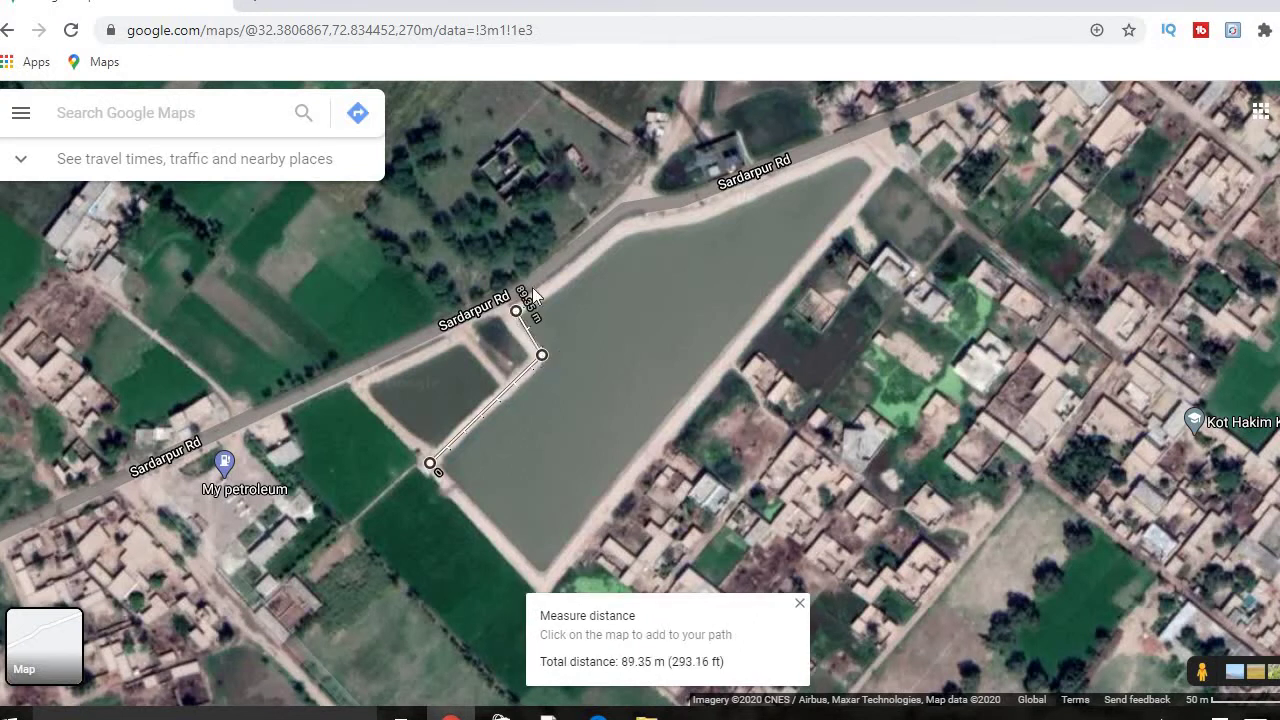
click(630, 228)
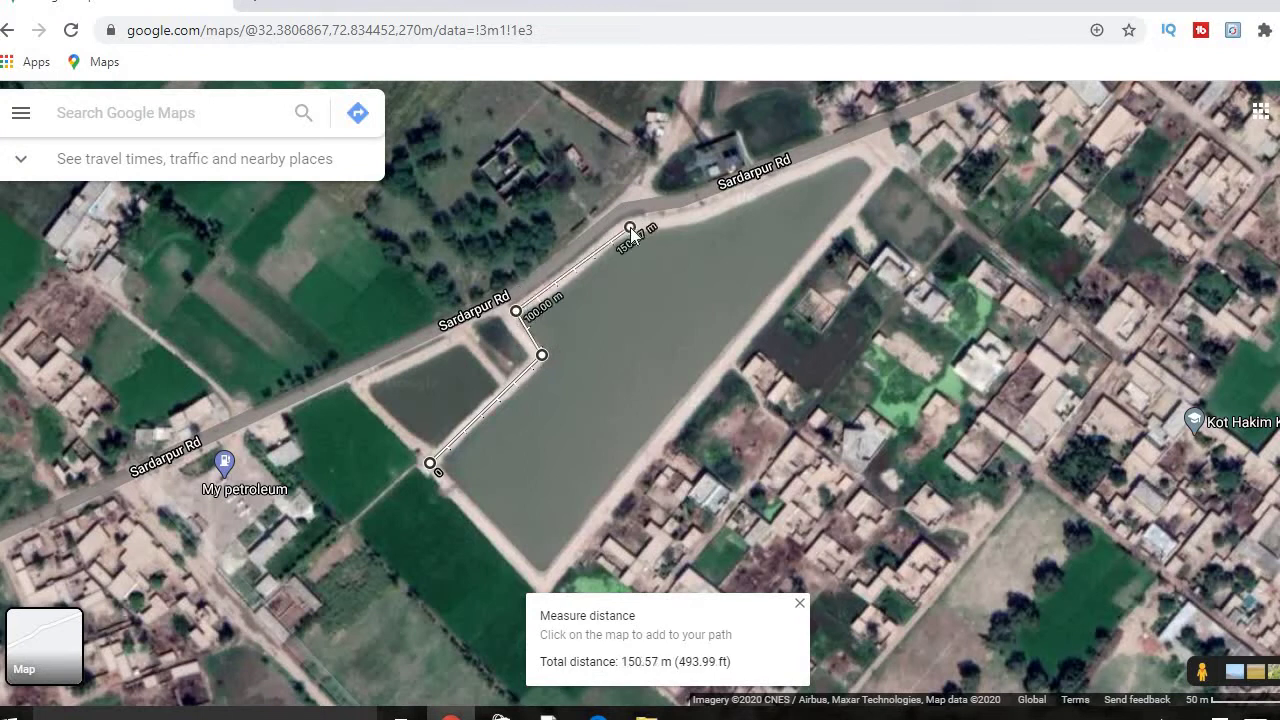
click(682, 215)
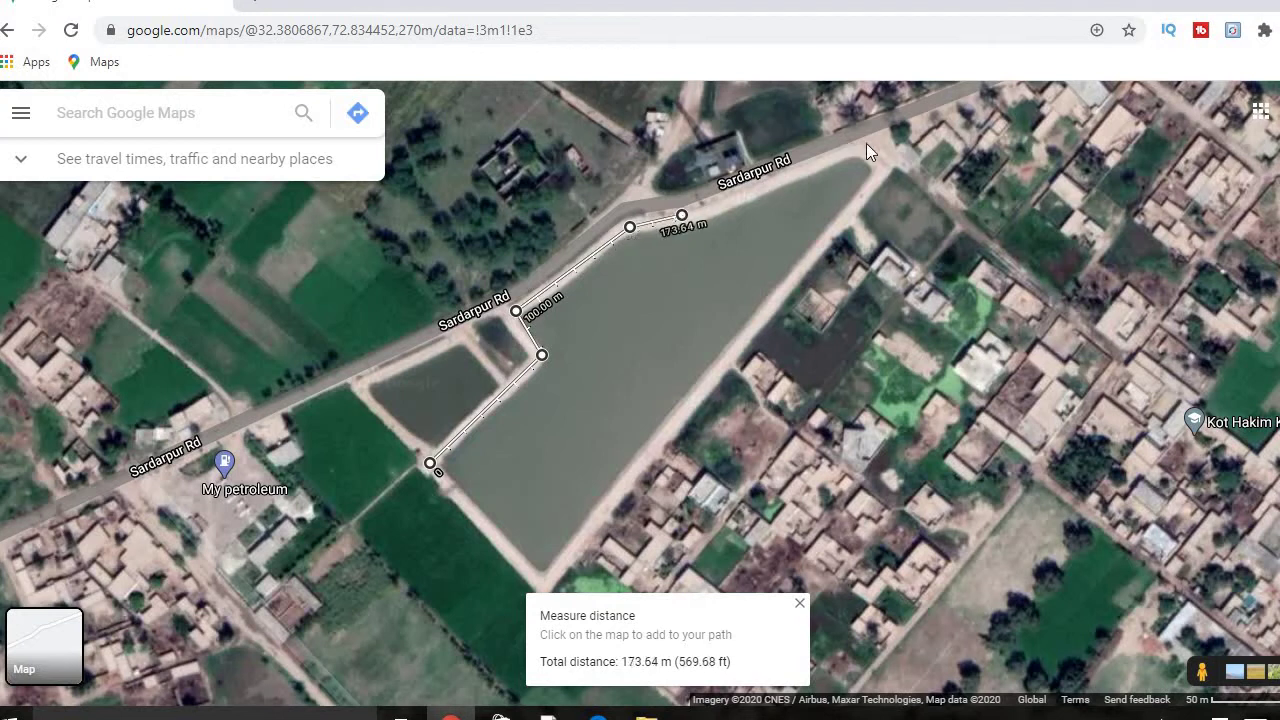
click(852, 151)
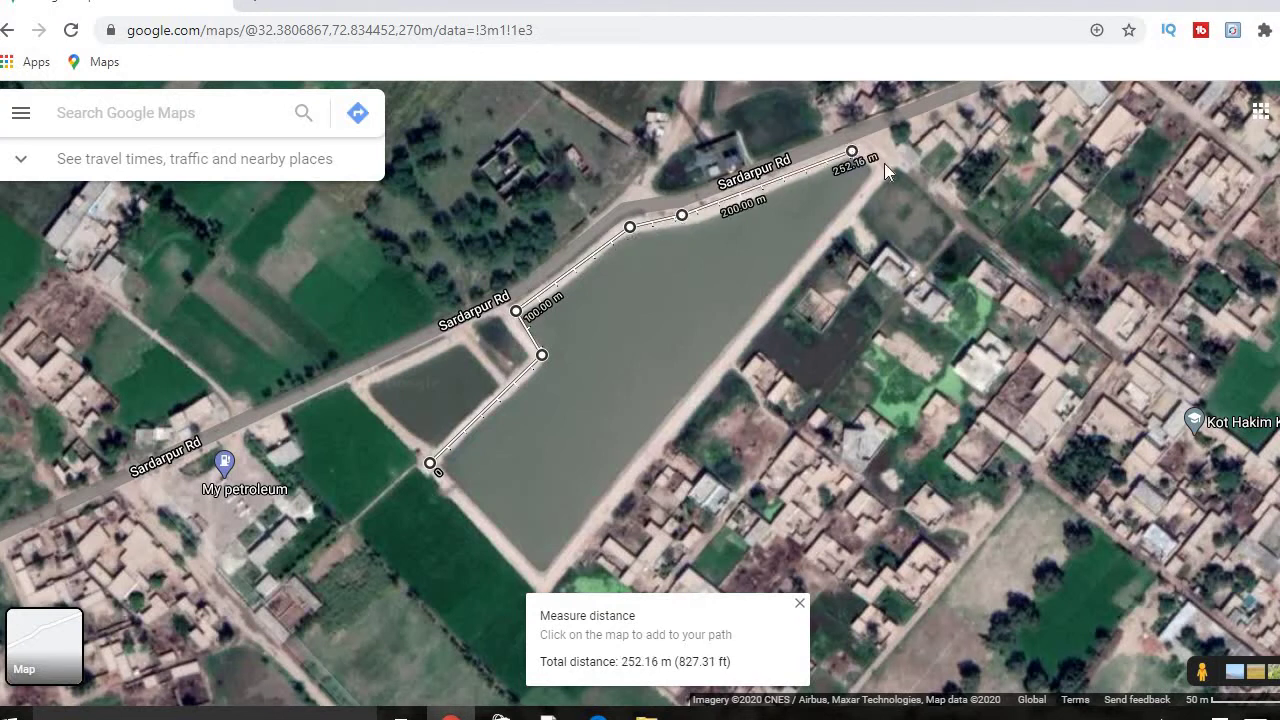
click(884, 163)
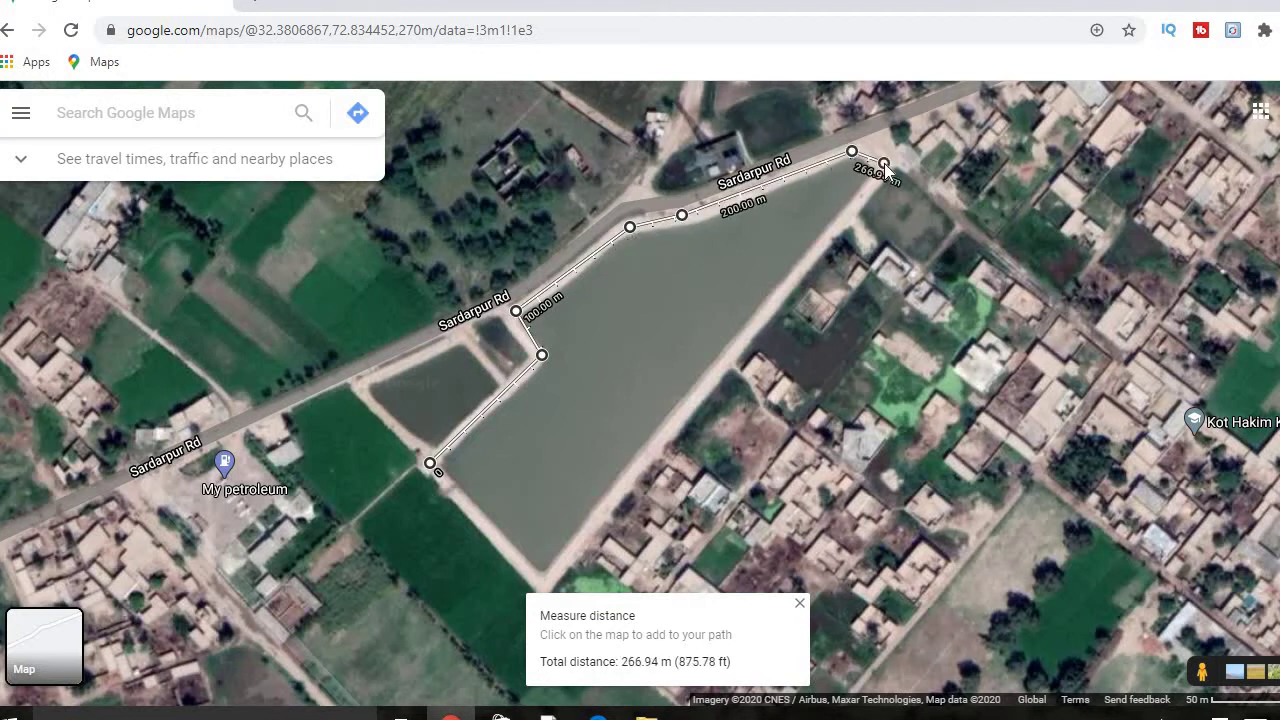
Trace the pond's southeastern bank to the southern corner, close the outline at the starting point, and highlight the total area in square feet
click(778, 290)
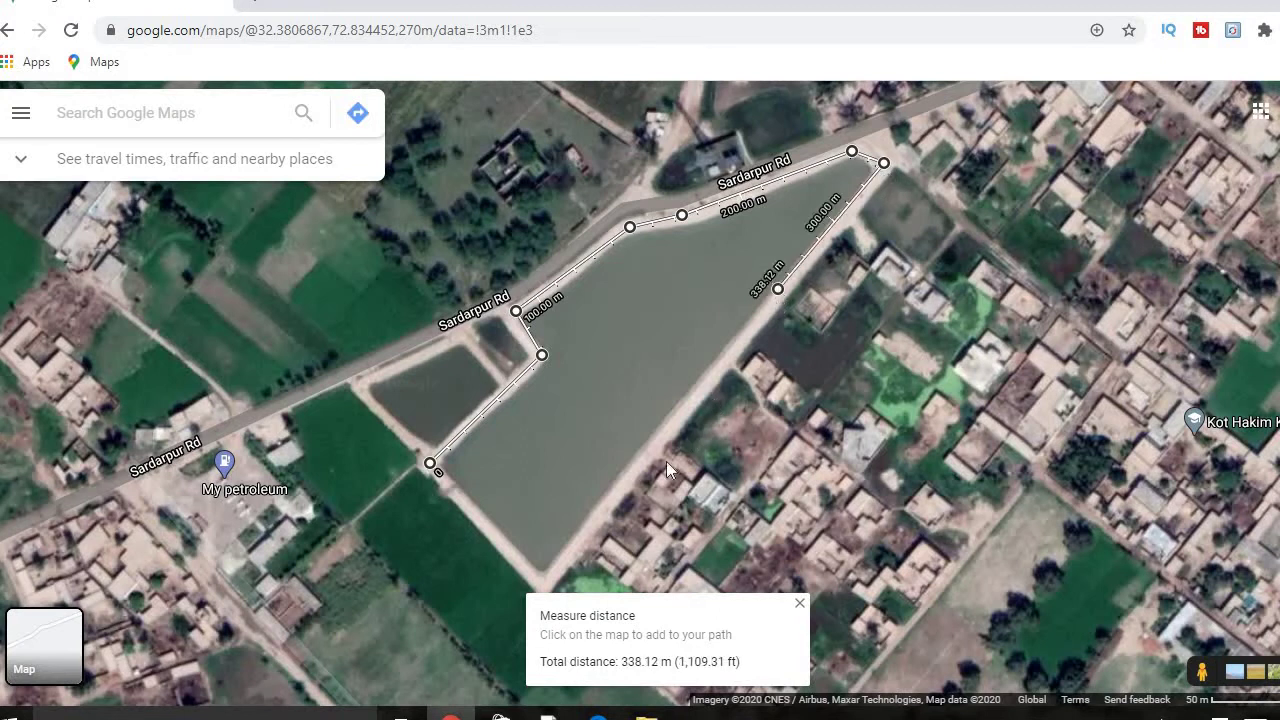
click(638, 471)
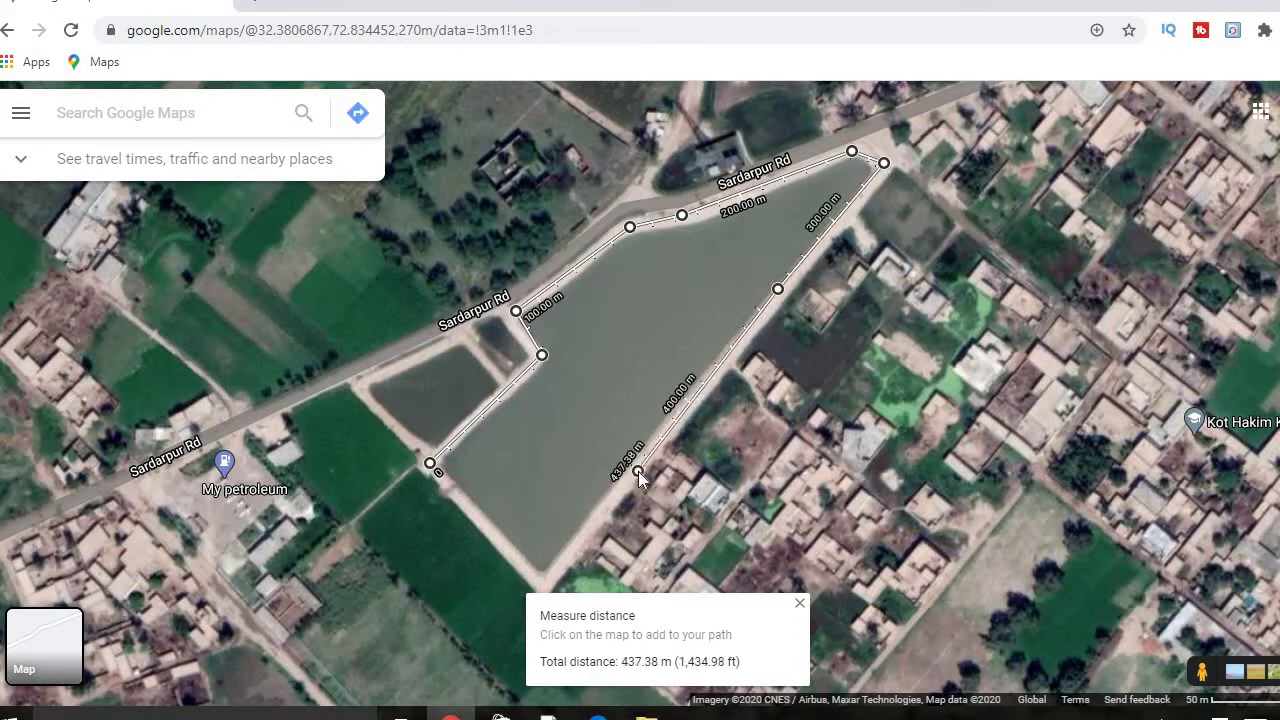
click(544, 583)
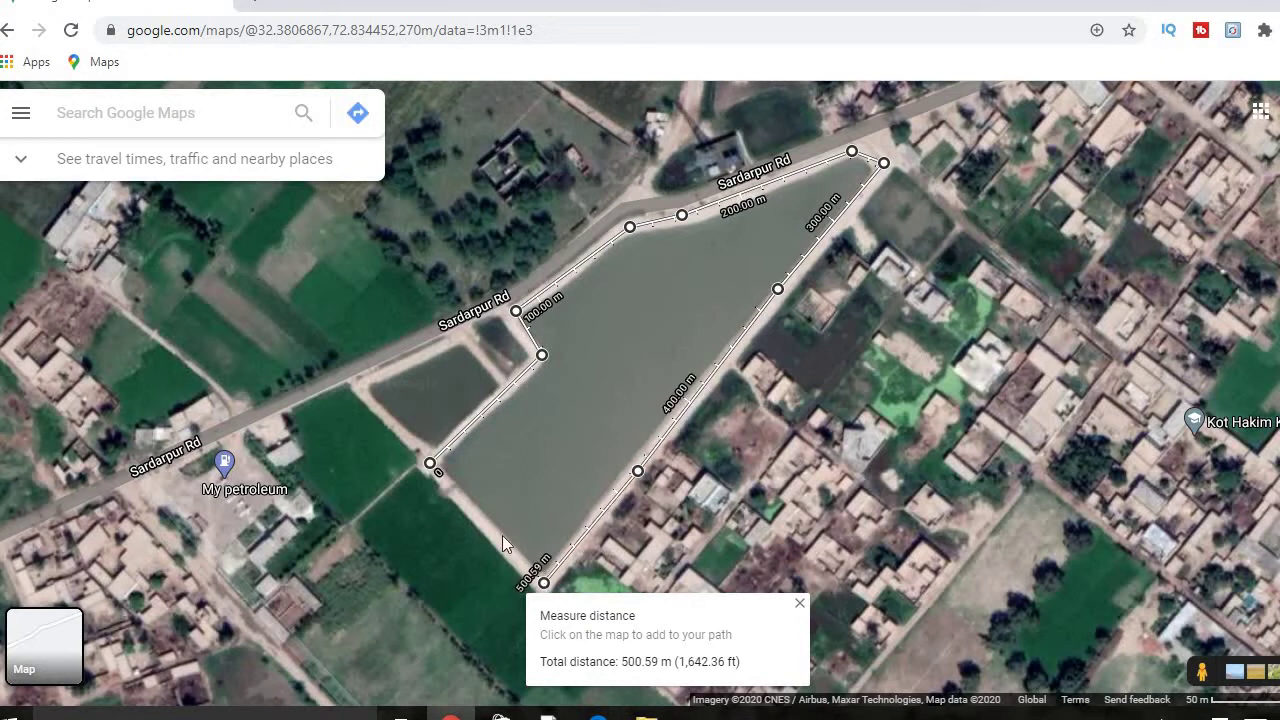
click(430, 463)
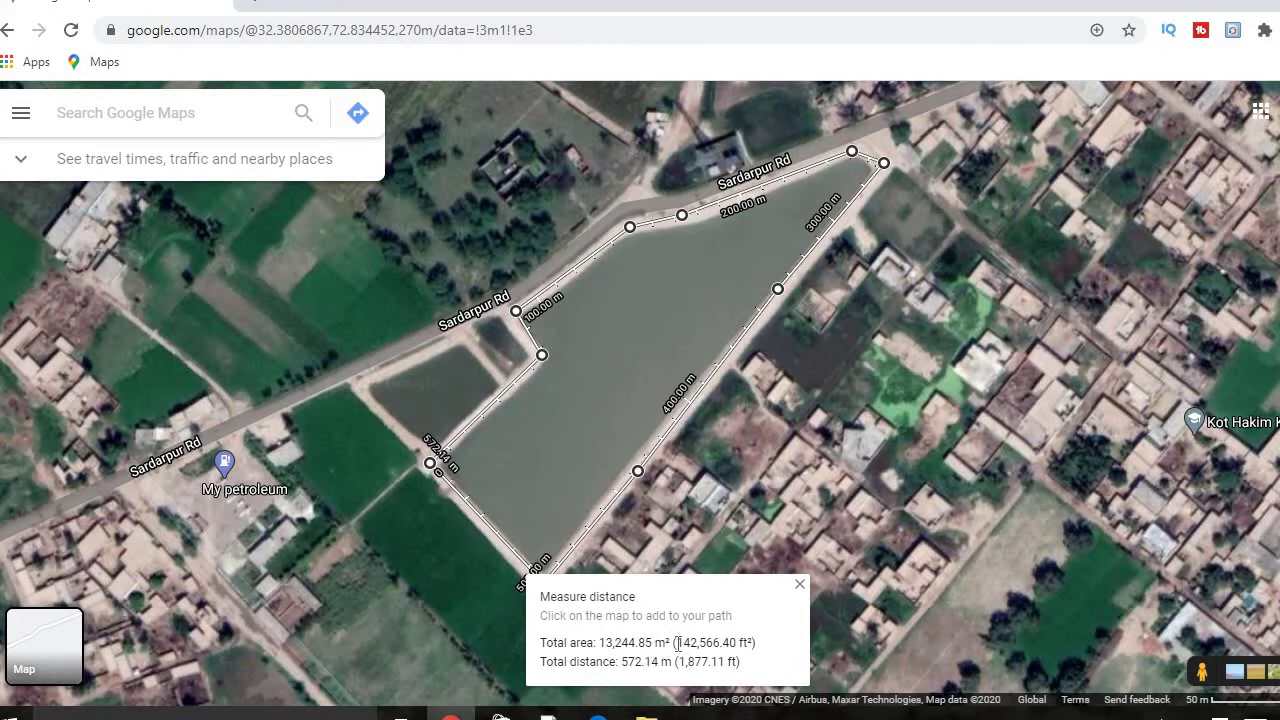
drag(676, 643, 764, 651)
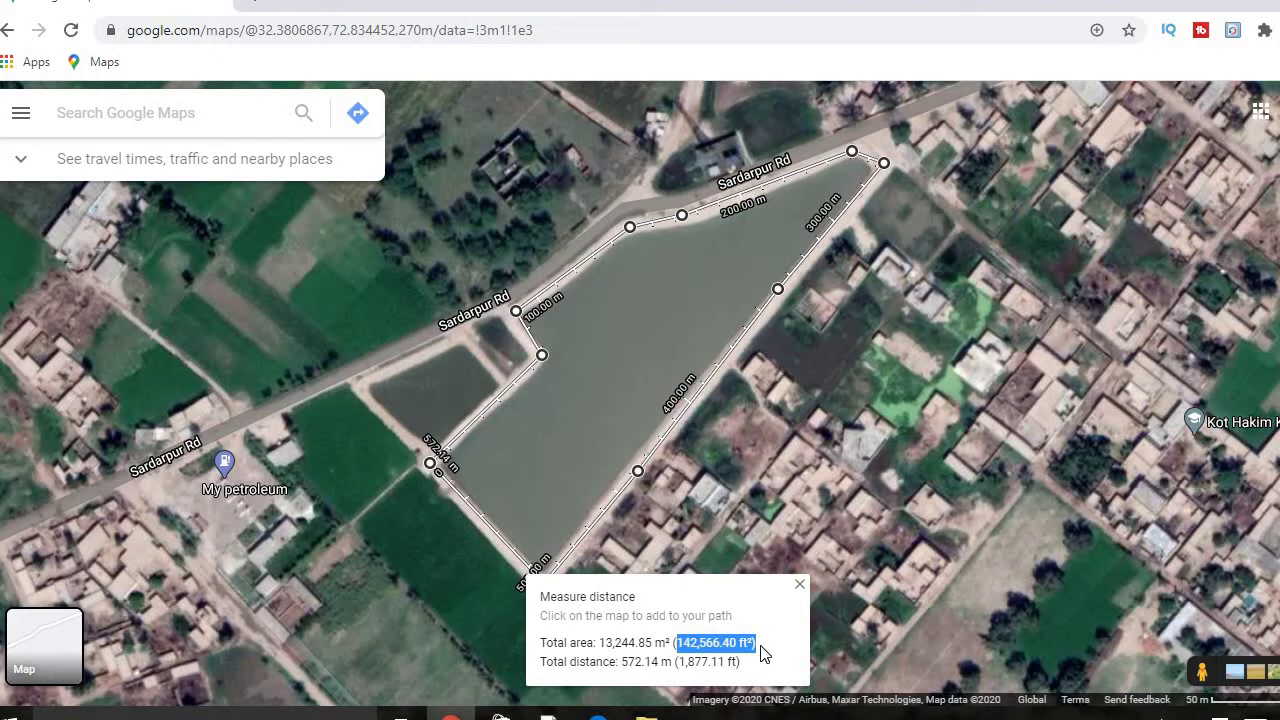
Clear the pond measurement and start a new distance measurement at the western corner of a rectangular field block north of Sardarpur Rd
click(799, 585)
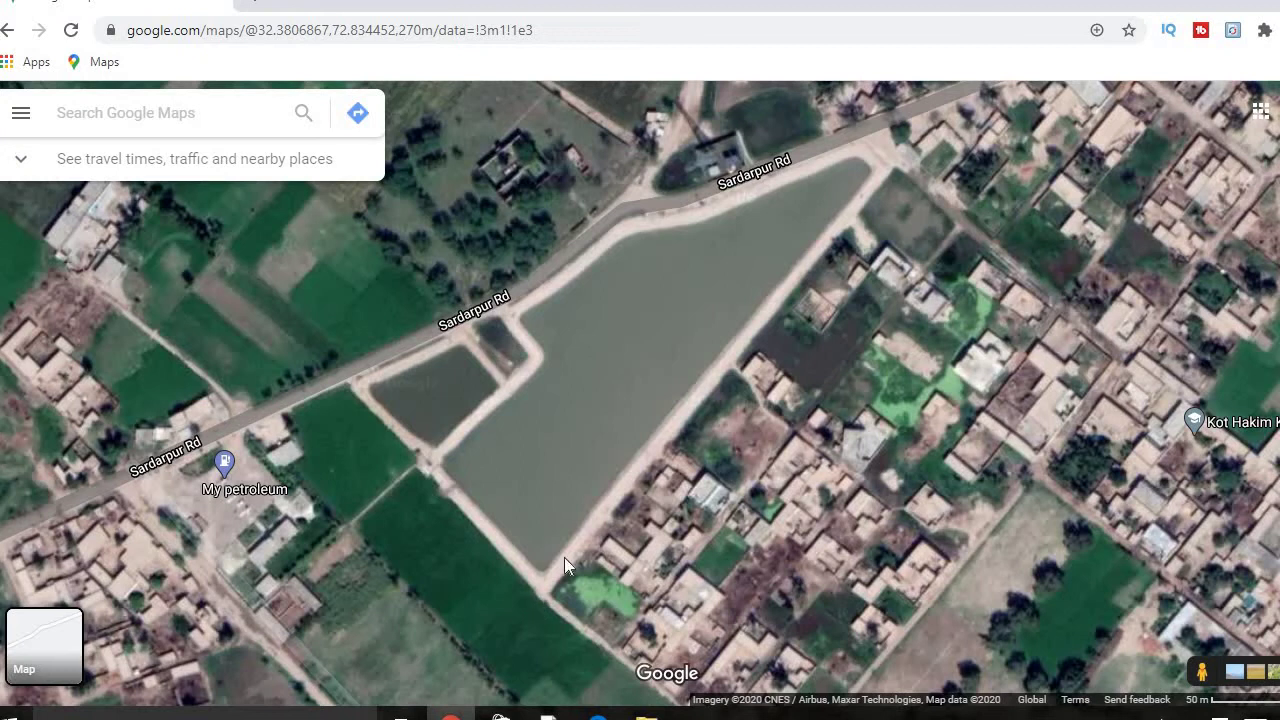
drag(890, 427, 932, 640)
drag(600, 350, 785, 537)
drag(400, 450, 576, 481)
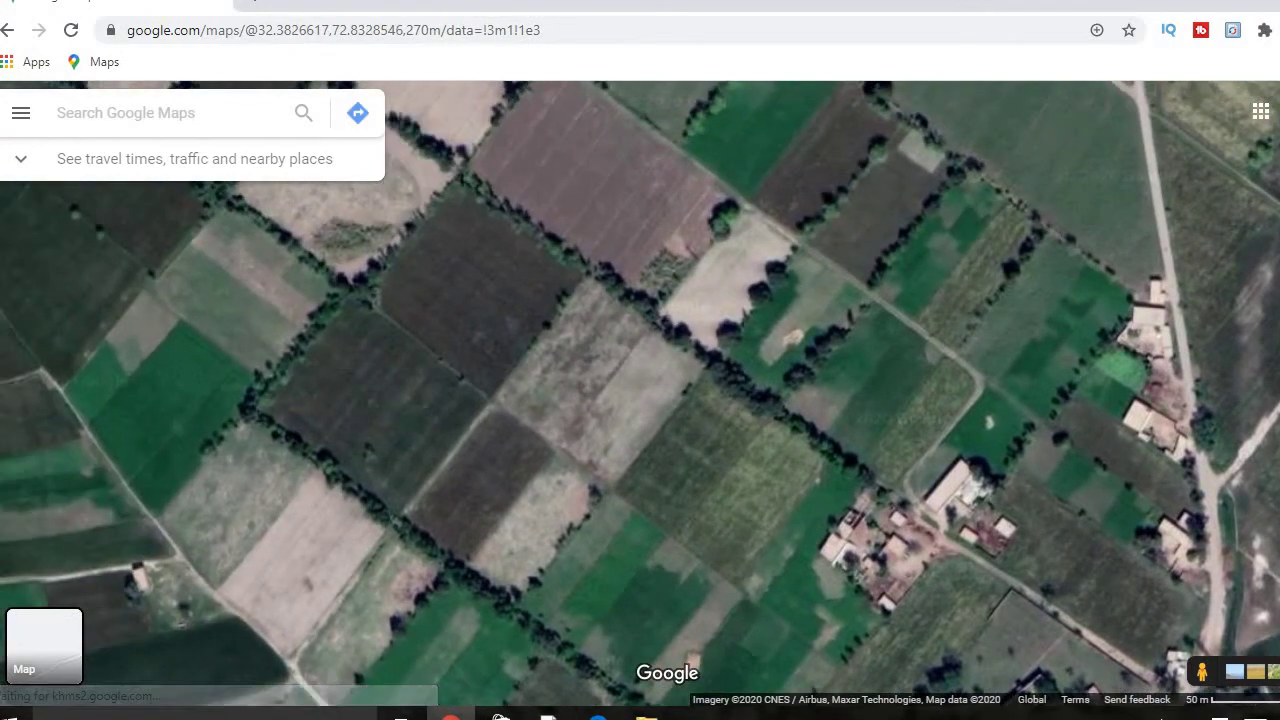
right_click(402, 515)
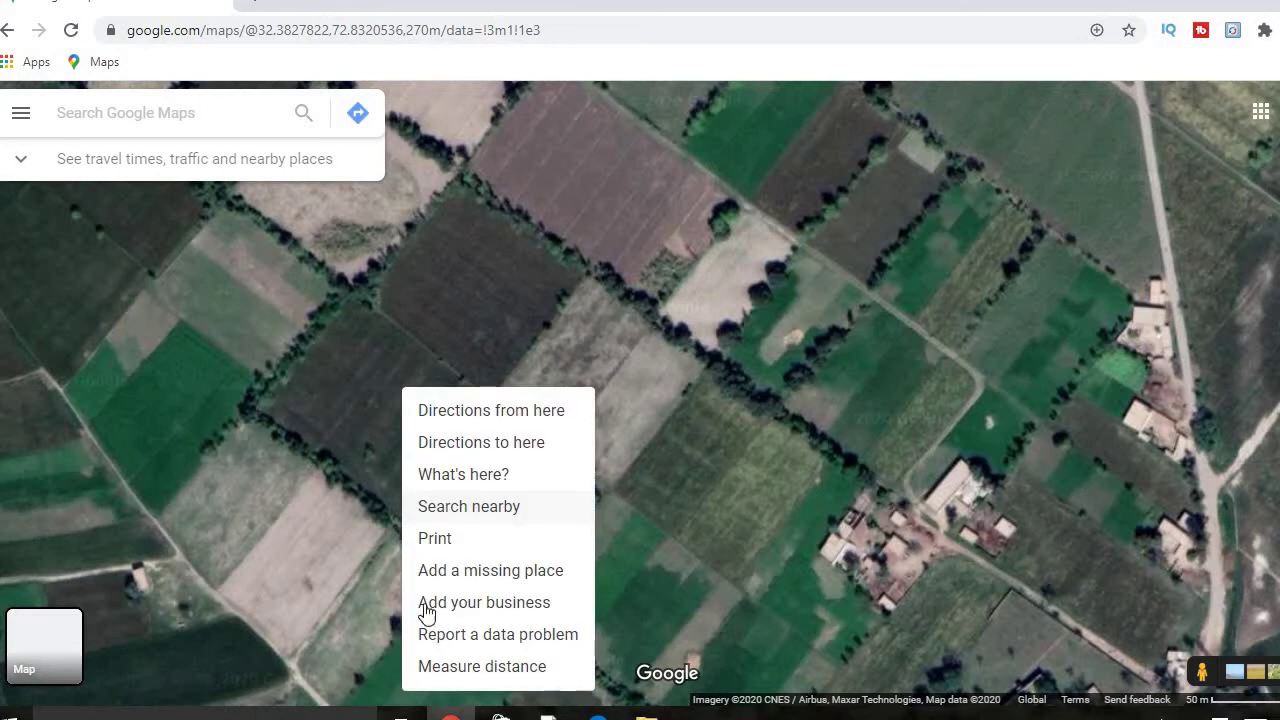
click(430, 667)
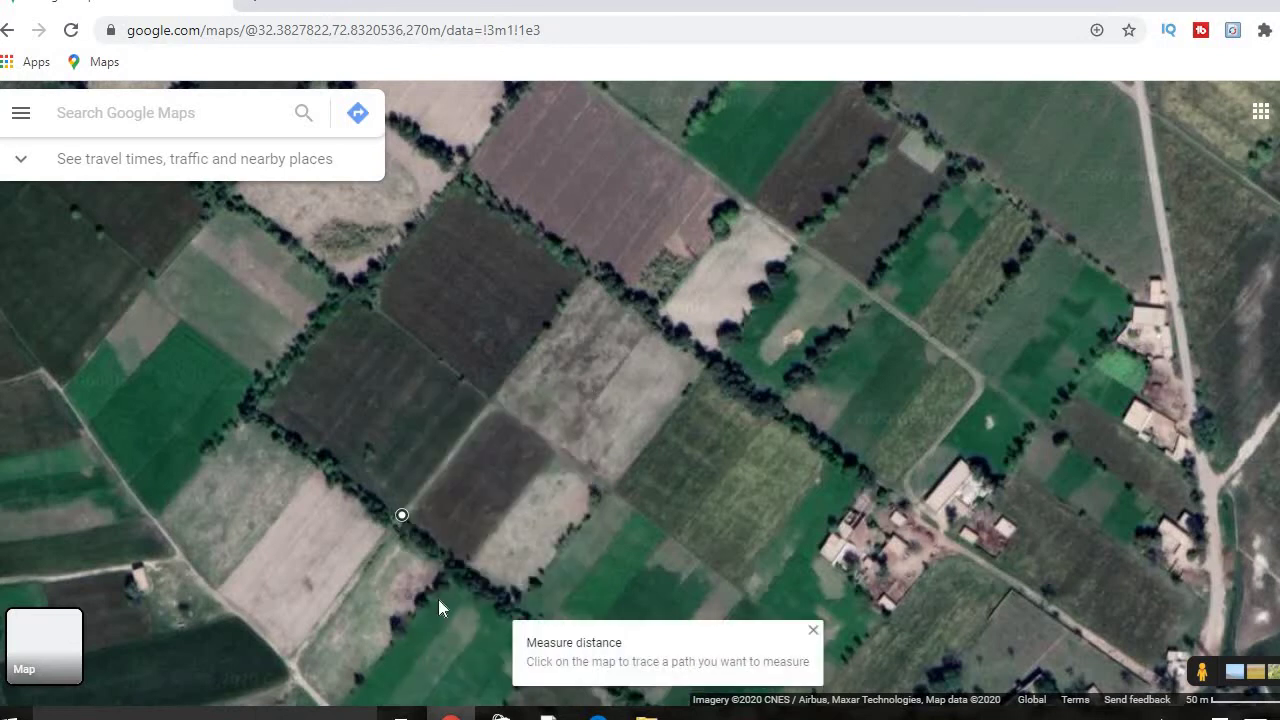
Trace the field block's northern, eastern and southern corners, close the outline at the starting point to measure its area, and clear the measurement
click(590, 271)
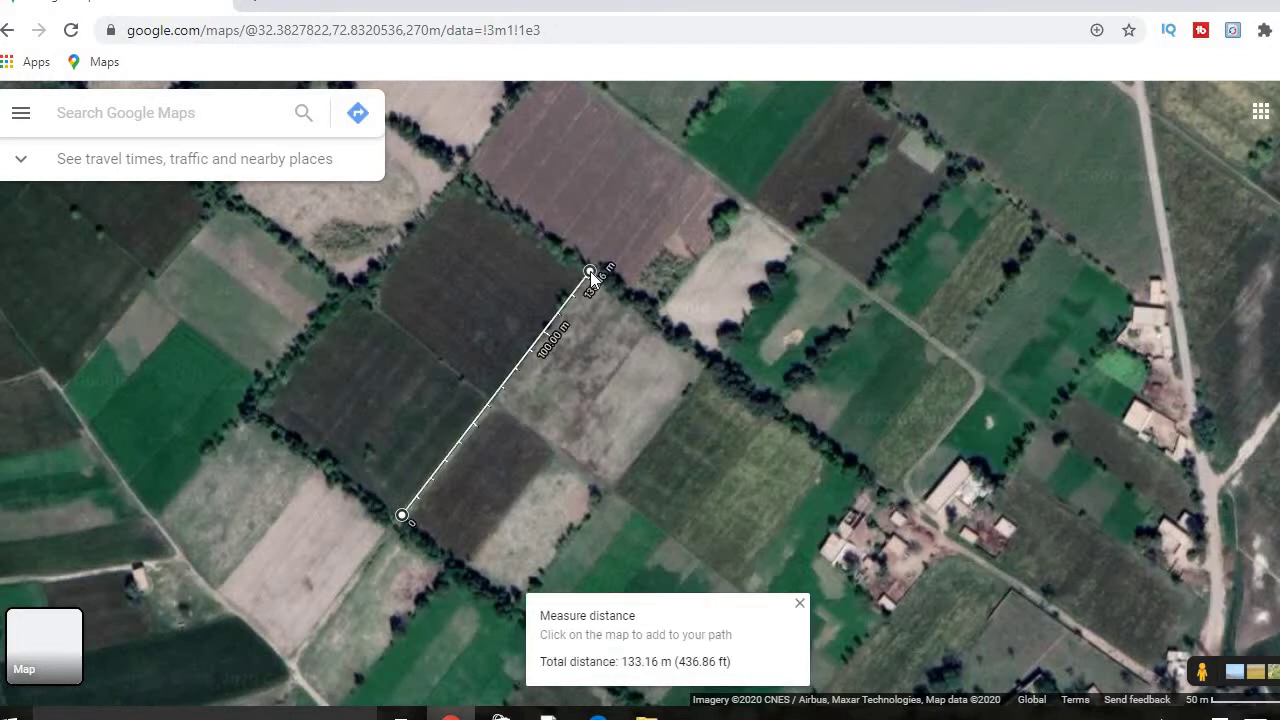
click(706, 364)
click(516, 601)
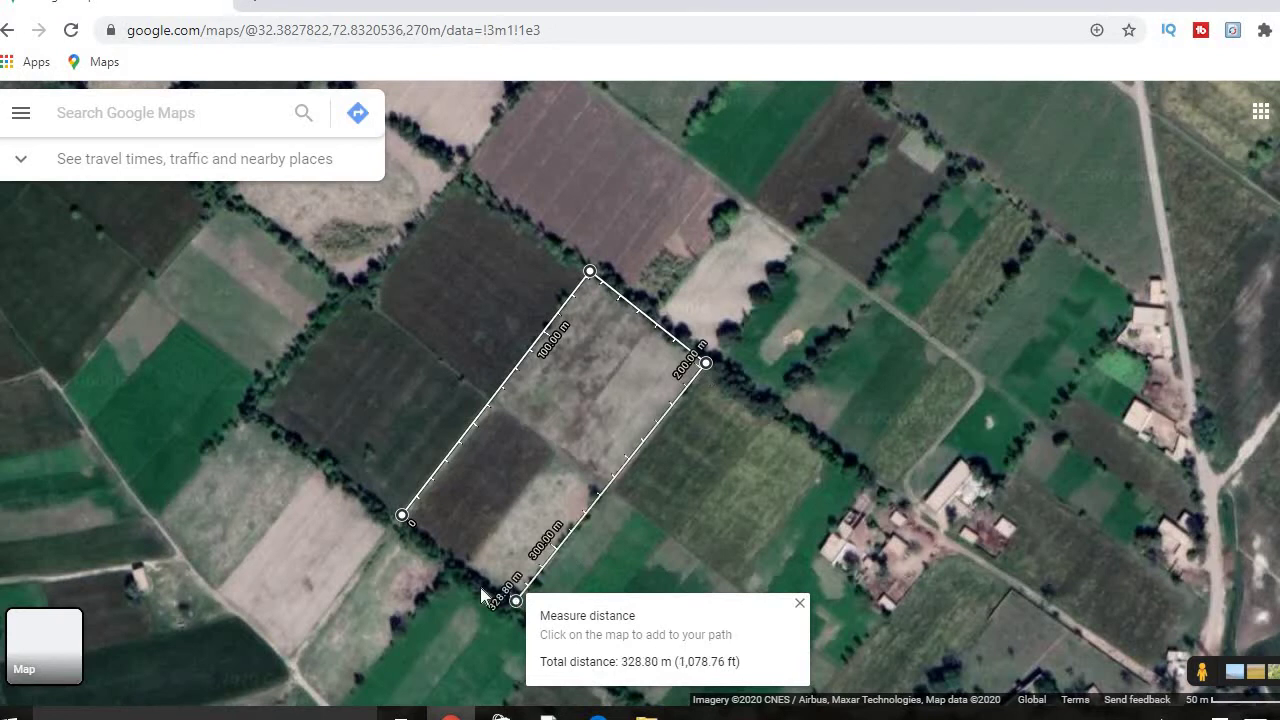
click(401, 516)
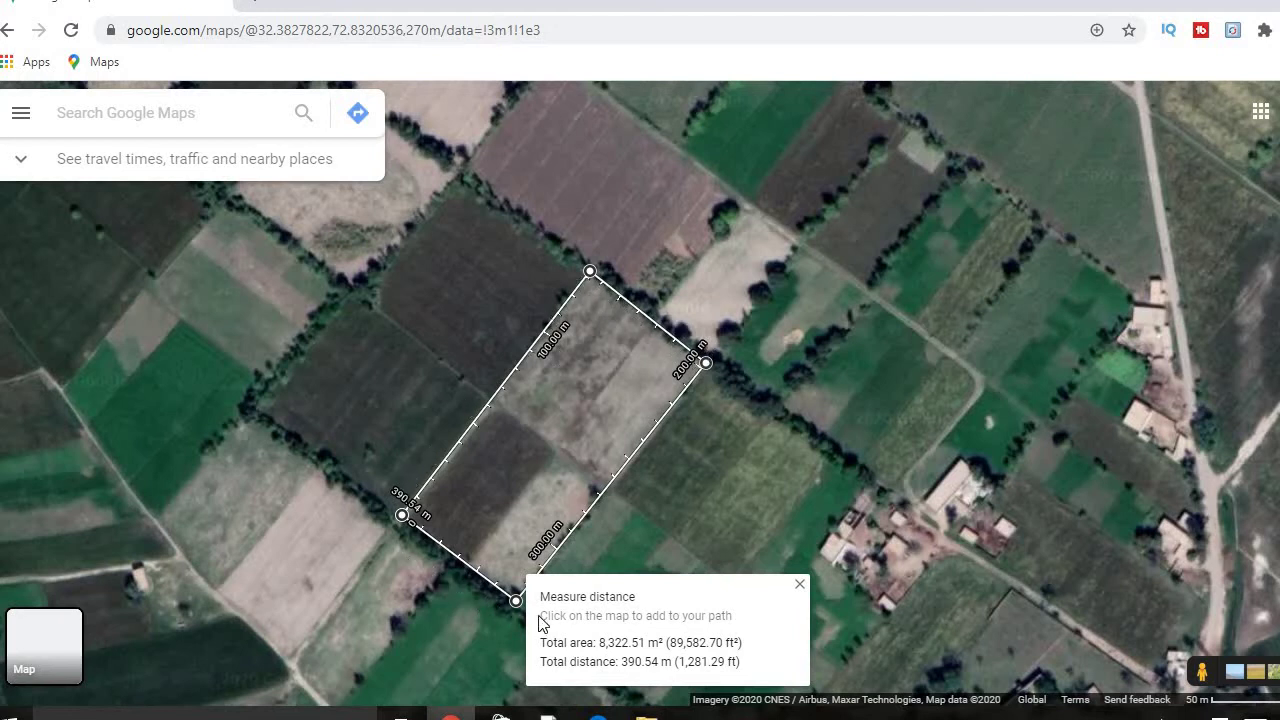
click(799, 586)
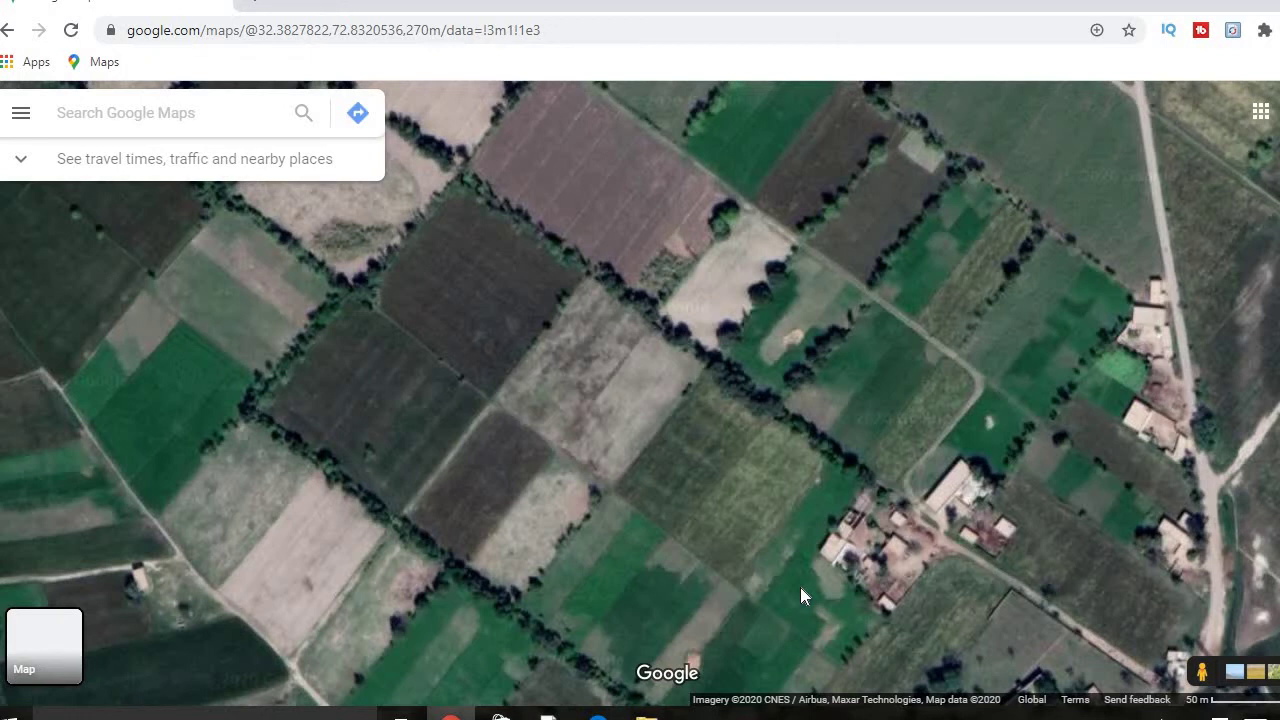
Examine the fields north of Sardarpur Rd, the large pond and village, and the farmland to the southeast in close view
drag(780, 250, 770, 627)
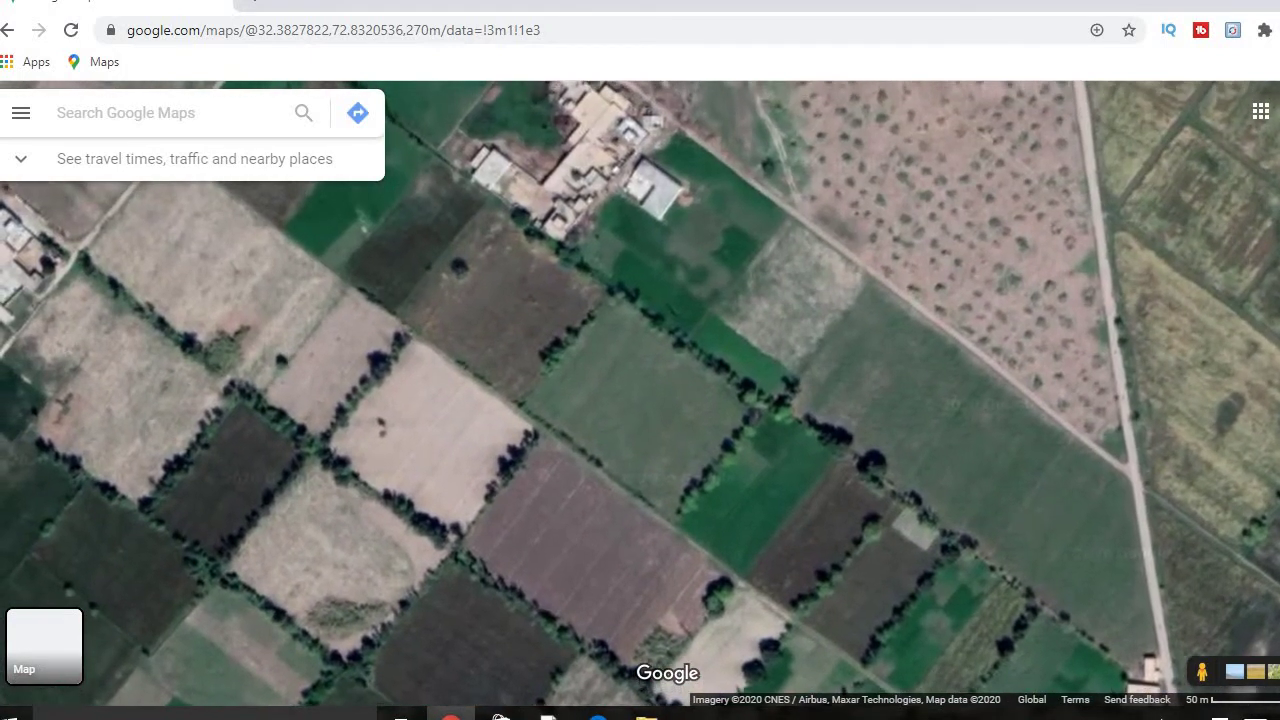
scroll(585, 472, up, 2)
drag(585, 472, 872, 340)
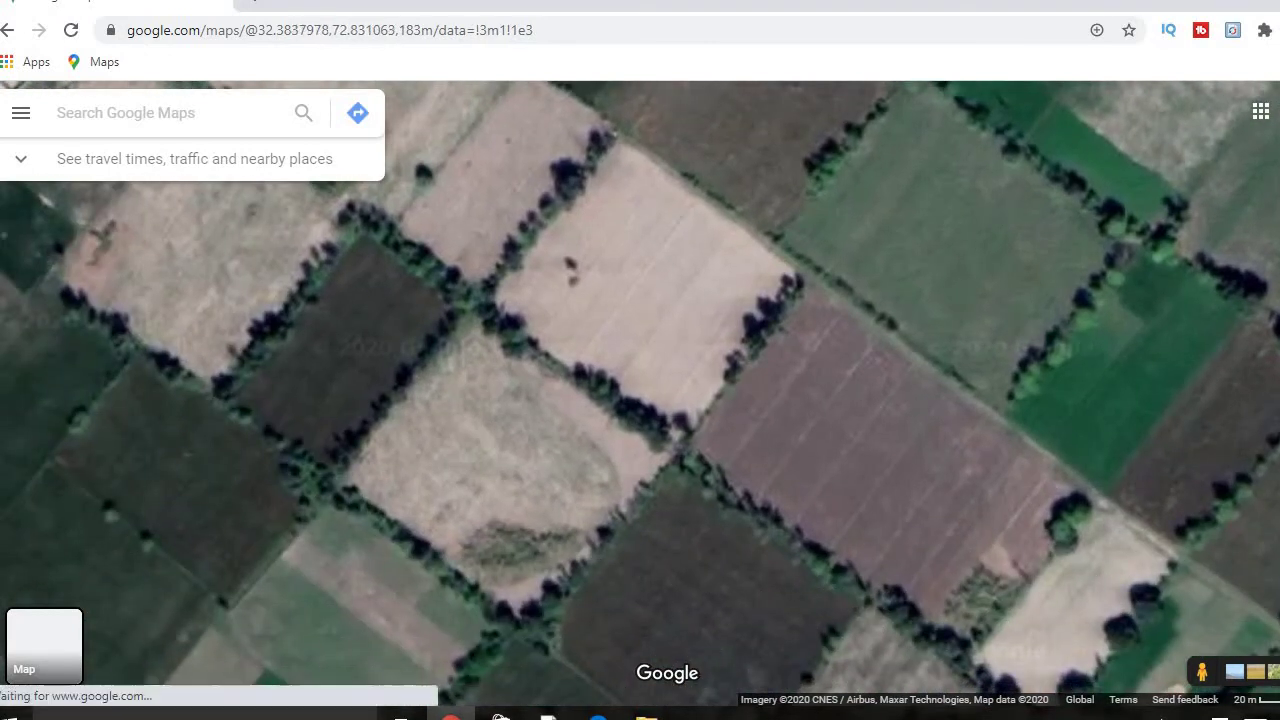
drag(700, 540, 625, 193)
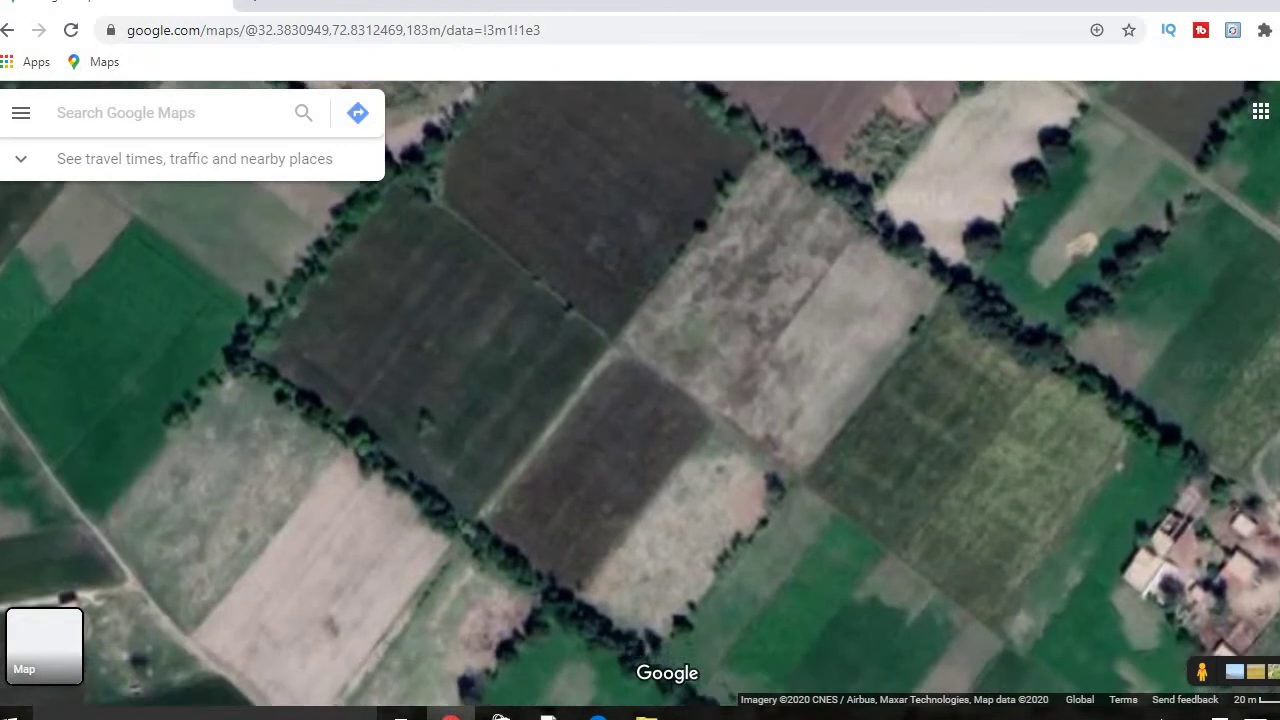
drag(850, 380, 495, 424)
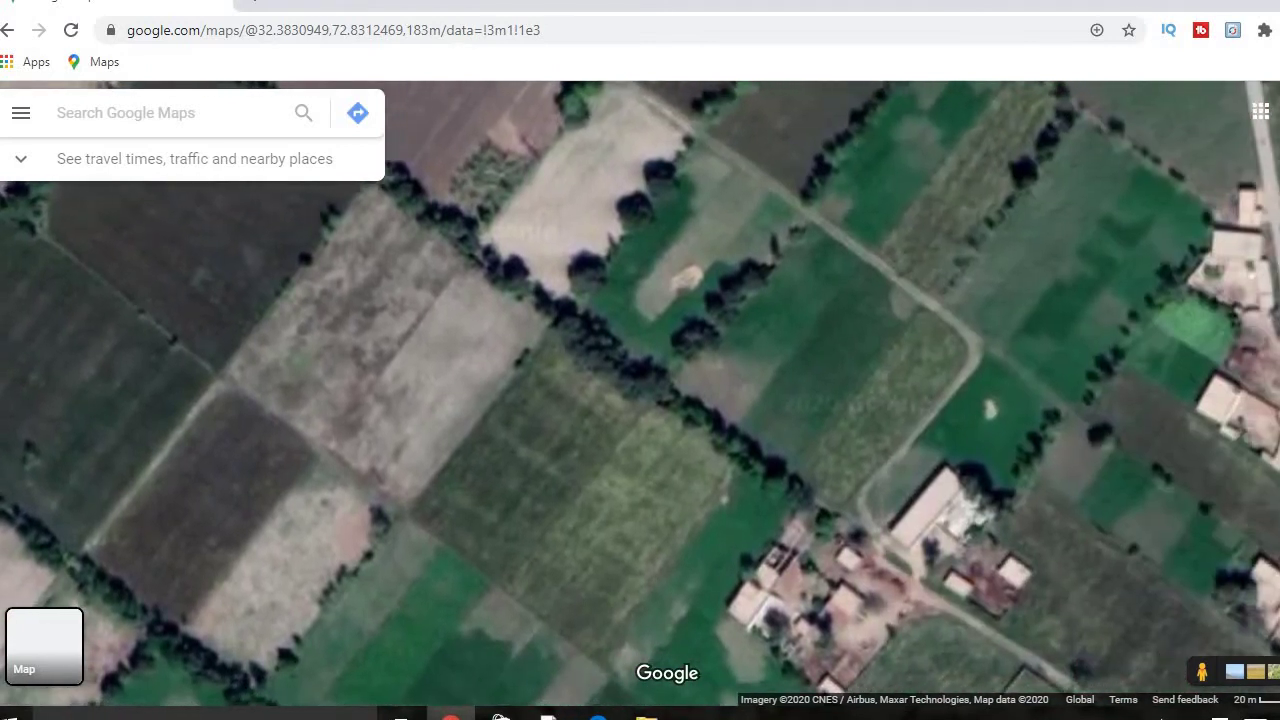
drag(760, 400, 652, 408)
drag(720, 500, 583, 243)
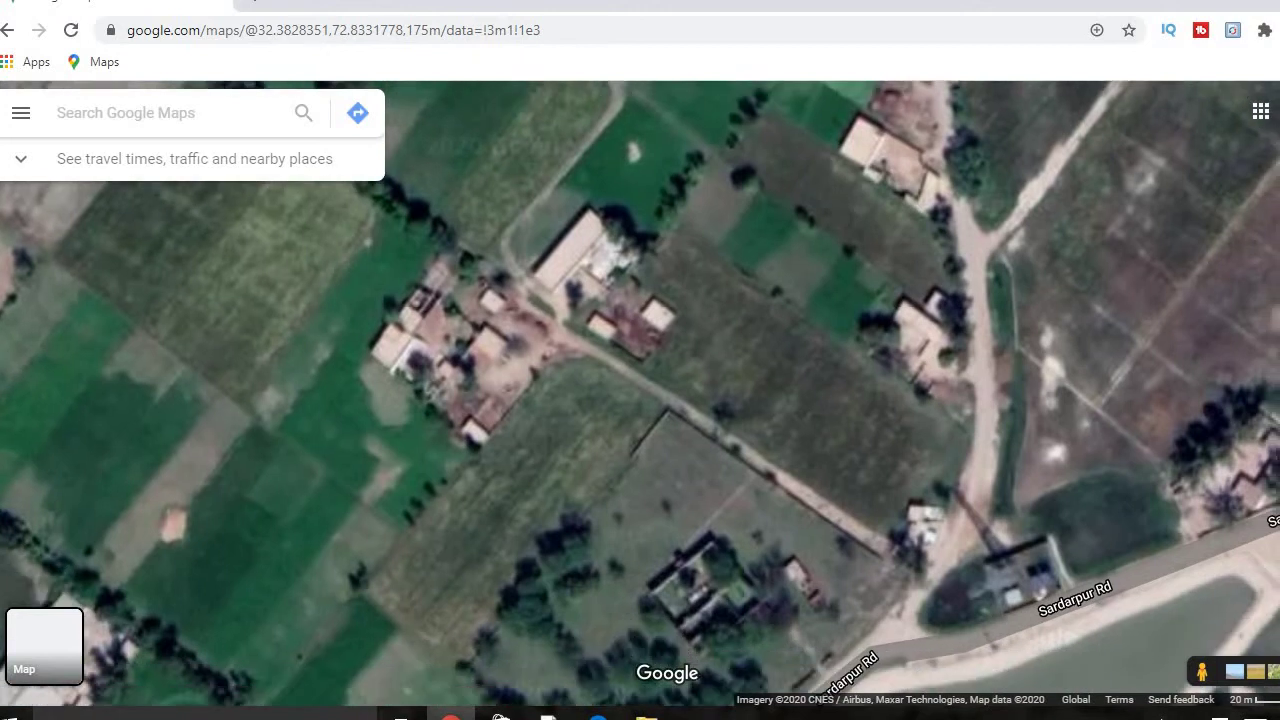
drag(700, 580, 600, 300)
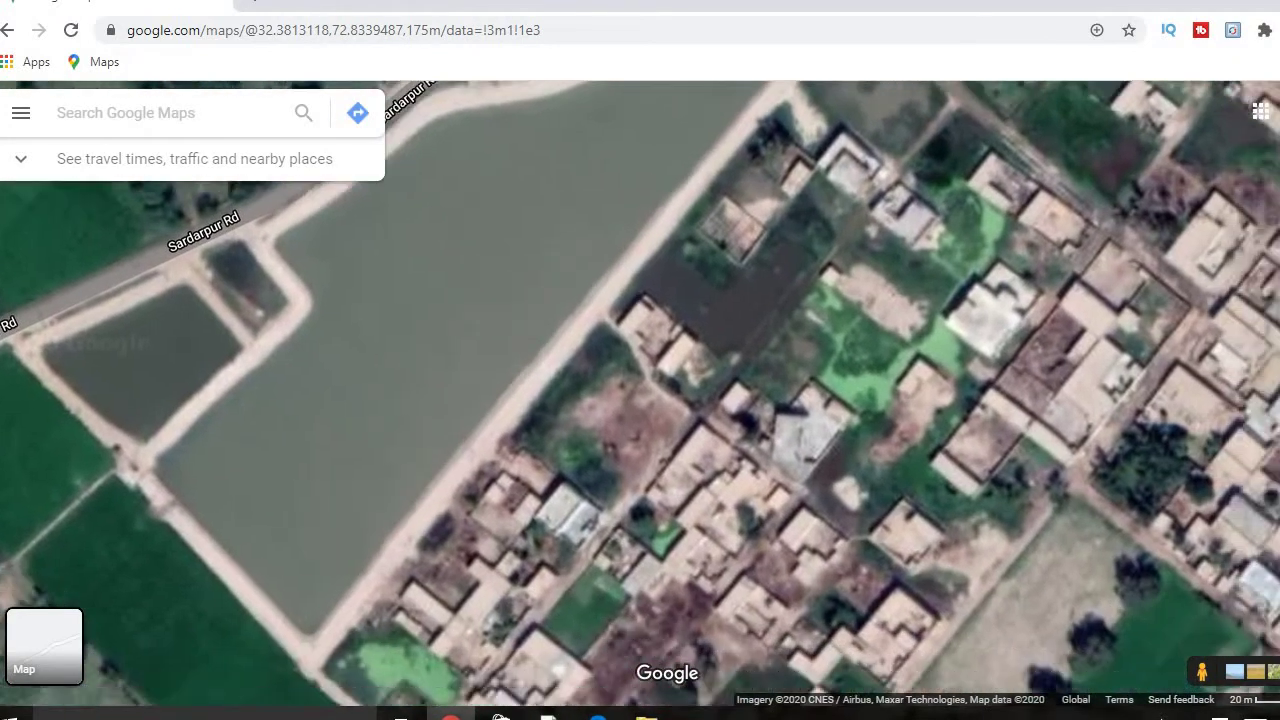
drag(740, 450, 500, 288)
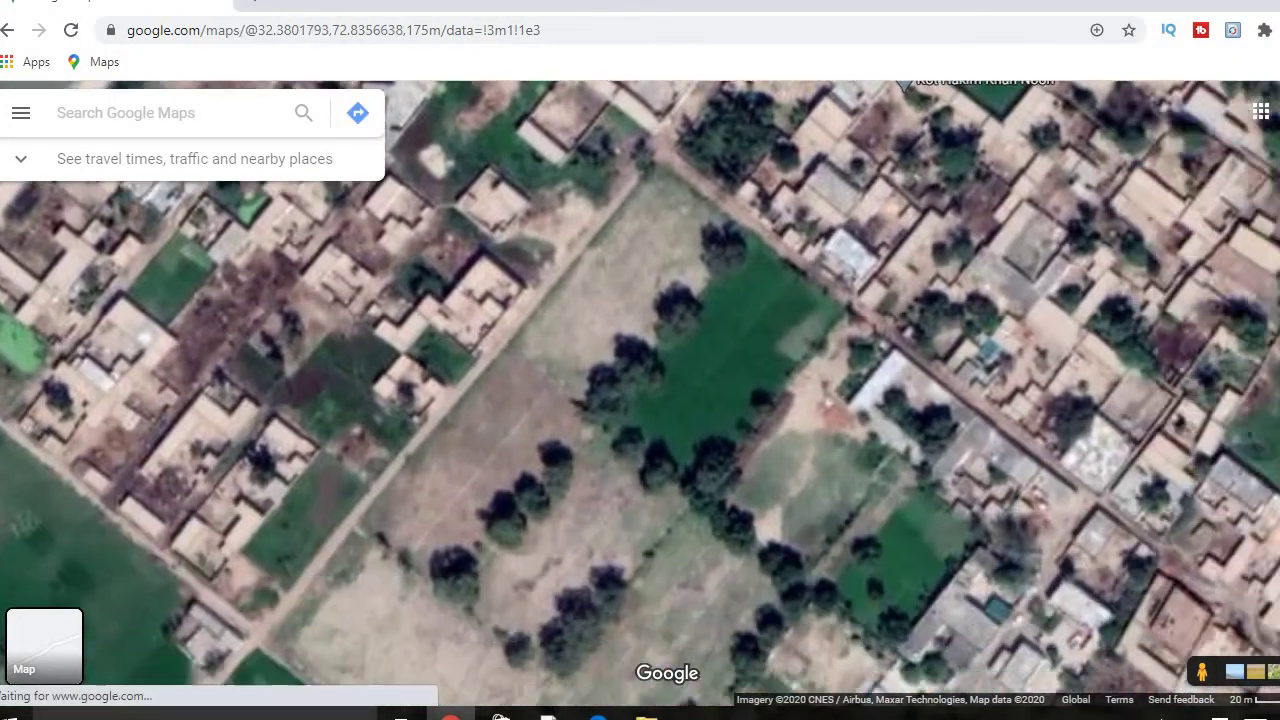
drag(640, 380, 568, 347)
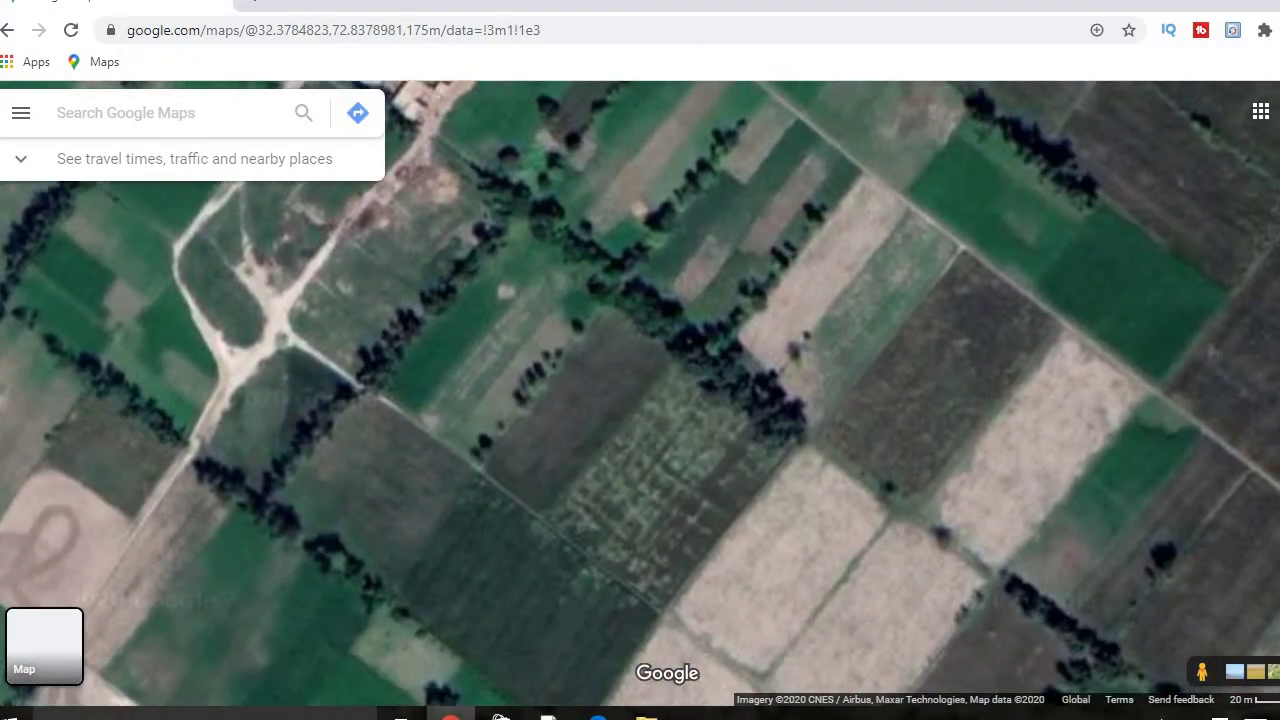
drag(700, 440, 580, 320)
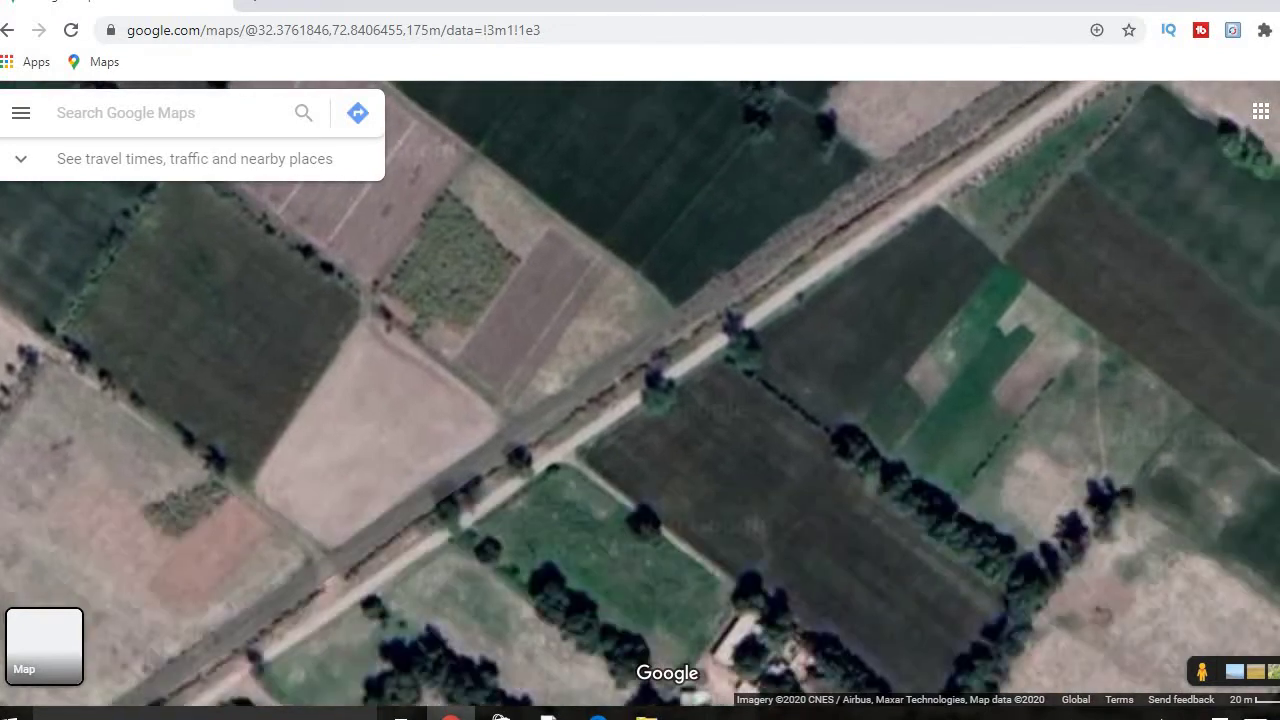
Examine the wider farmland south of the village, along the diagonal track and westward to the ponds
scroll(610, 300, down, 2)
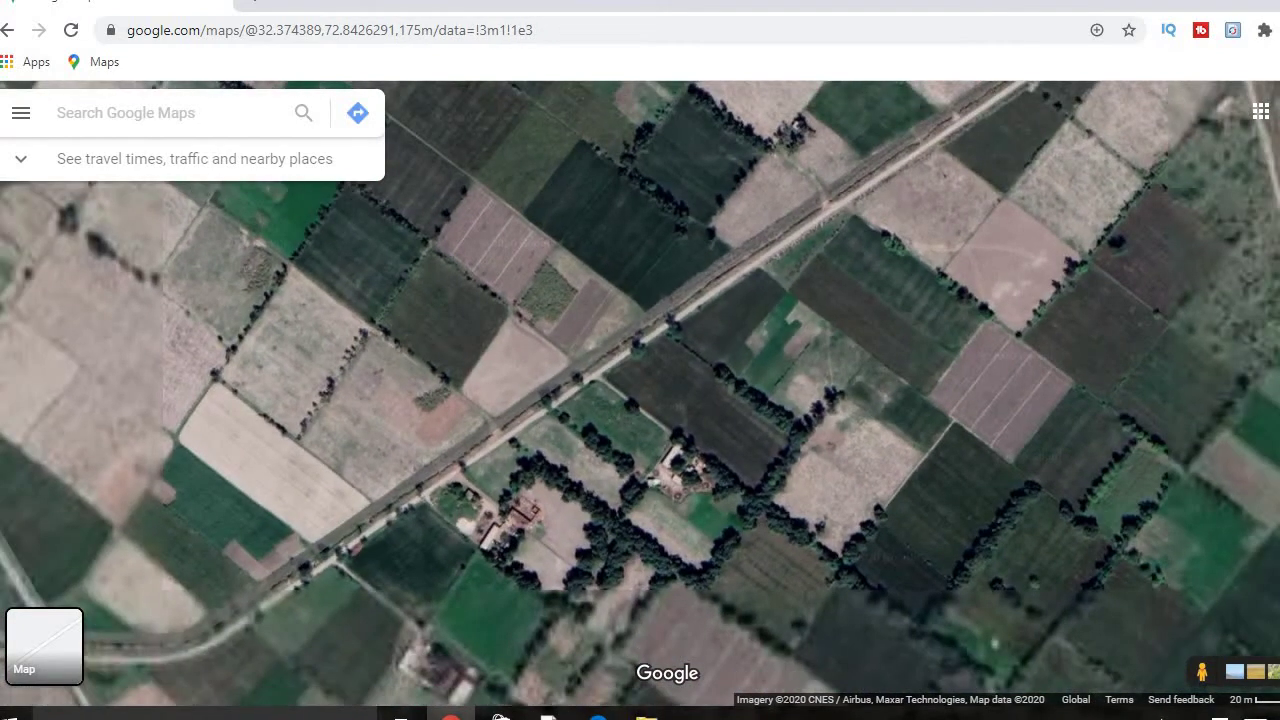
scroll(600, 340, down, 2)
scroll(600, 340, down, 3)
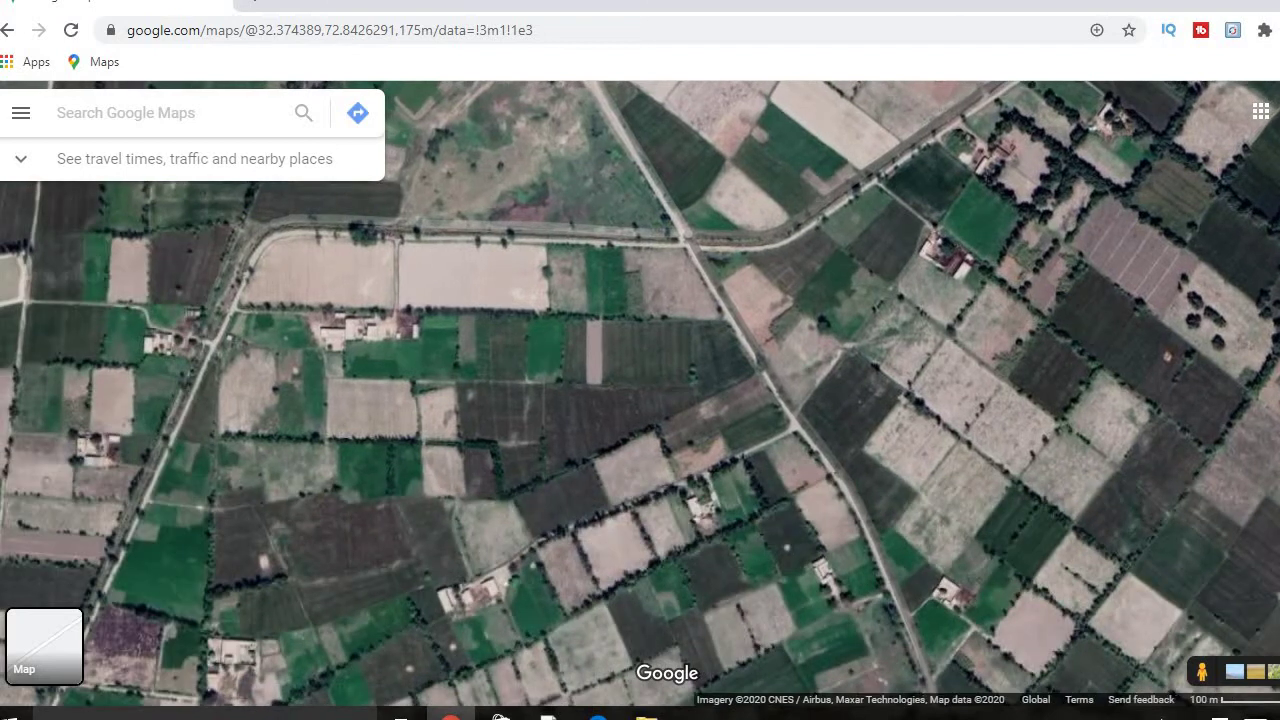
drag(600, 320, 513, 534)
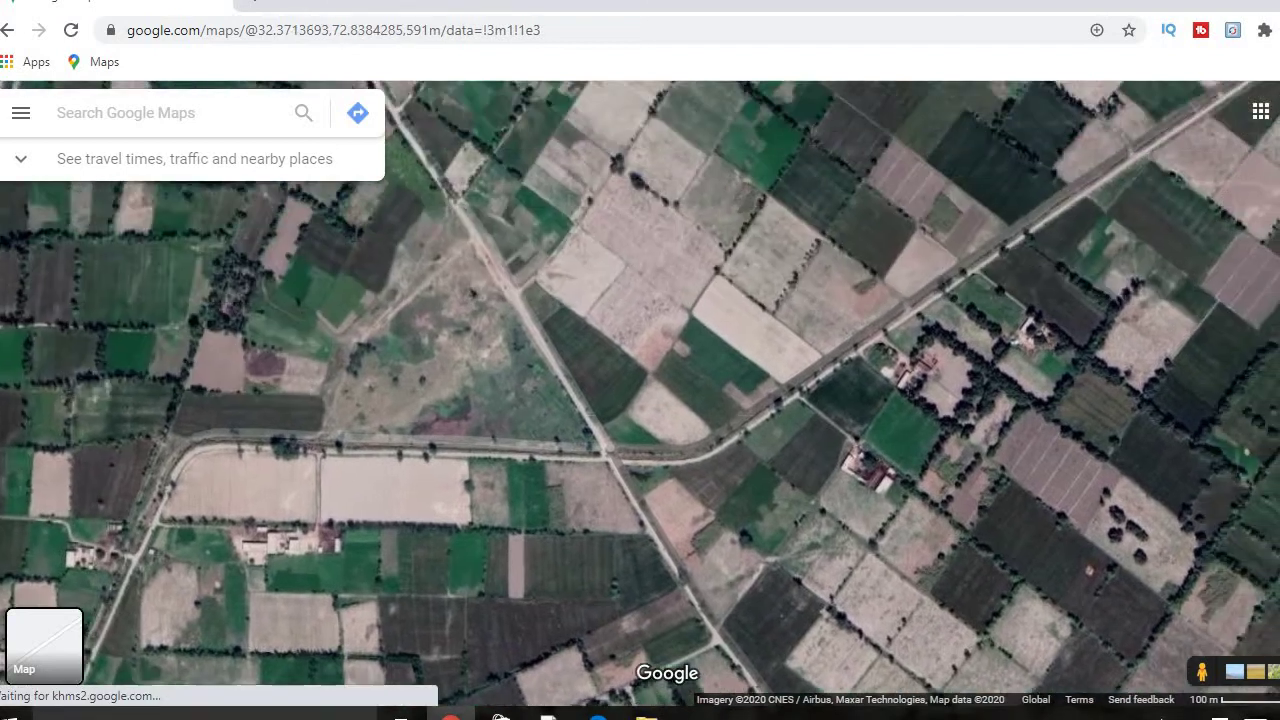
drag(600, 320, 553, 653)
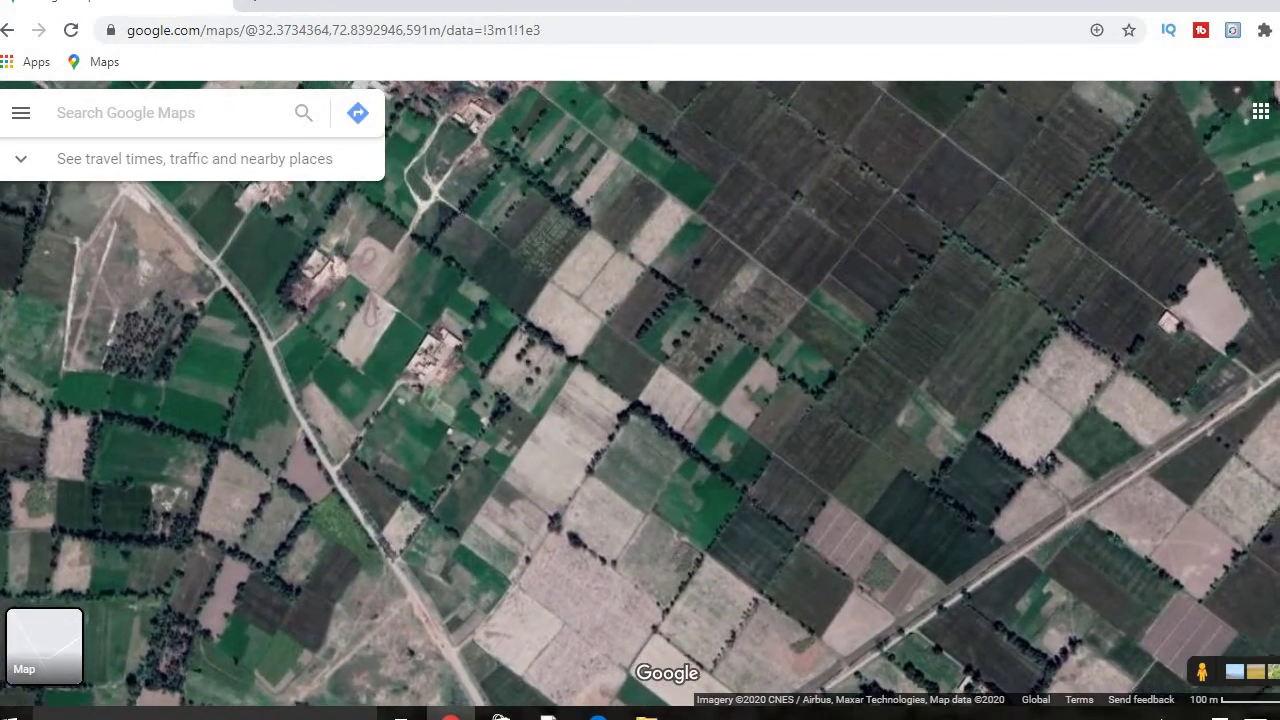
scroll(670, 245, down, 1)
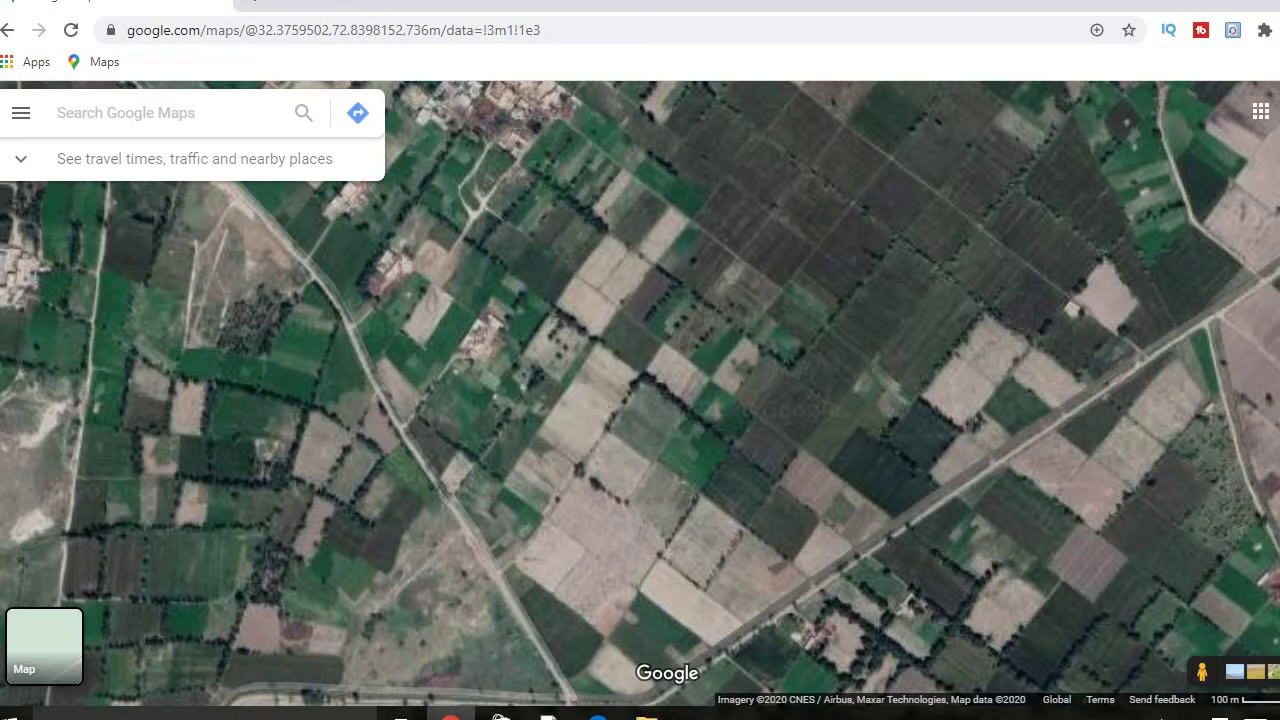
drag(258, 551, 556, 388)
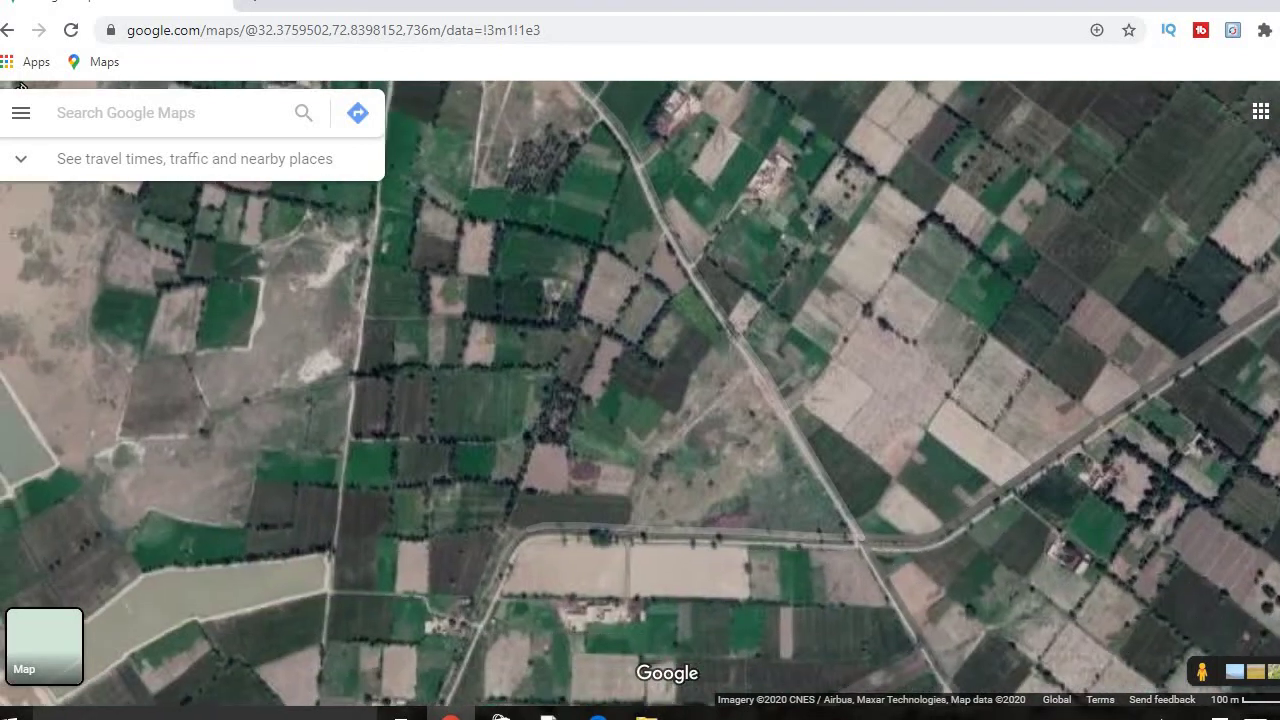
Examine the individual fields south of the village in close view and follow the land back past the pond to the northwestern fields
scroll(556, 388, up, 3)
scroll(503, 388, up, 2)
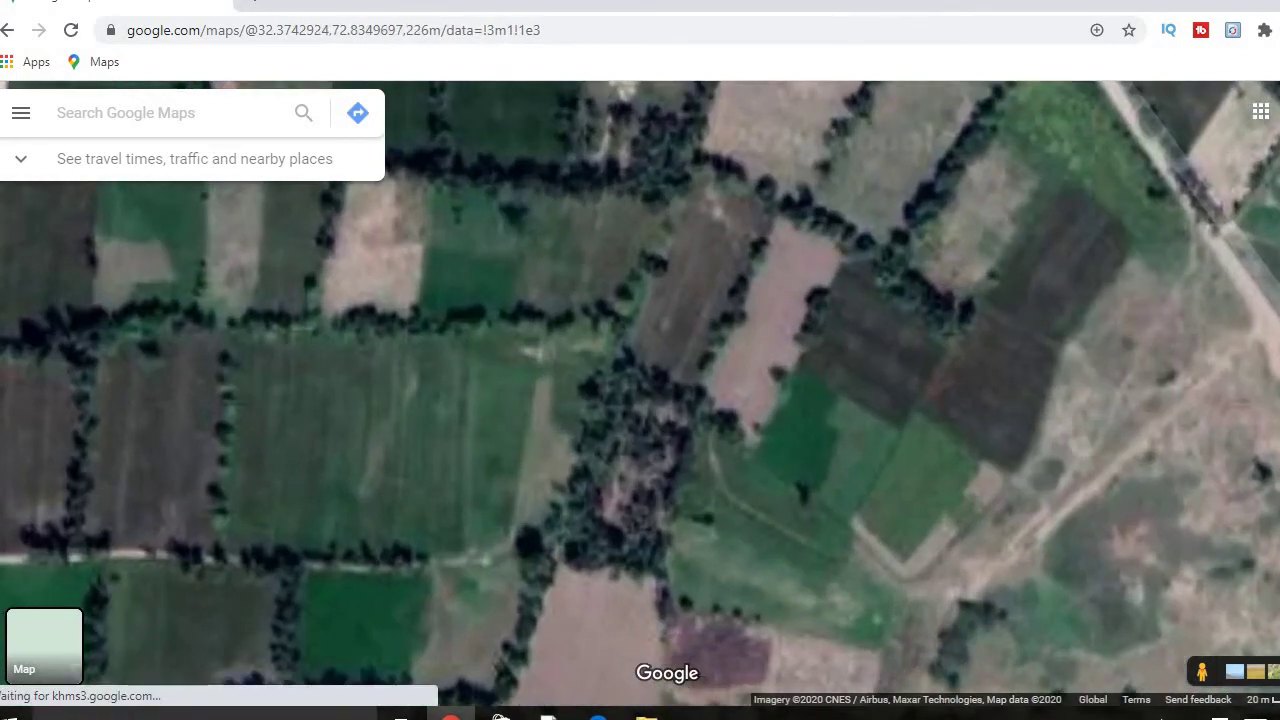
drag(520, 330, 508, 572)
drag(602, 176, 482, 674)
drag(541, 115, 466, 412)
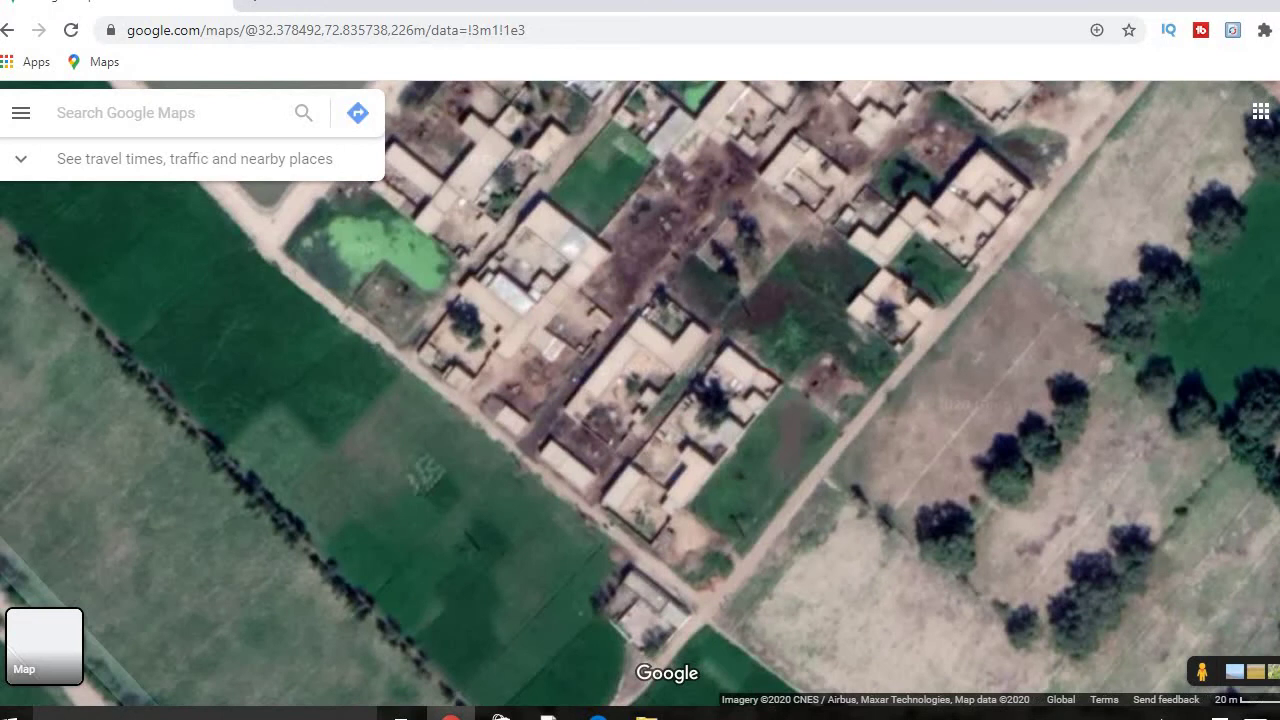
drag(560, 280, 698, 470)
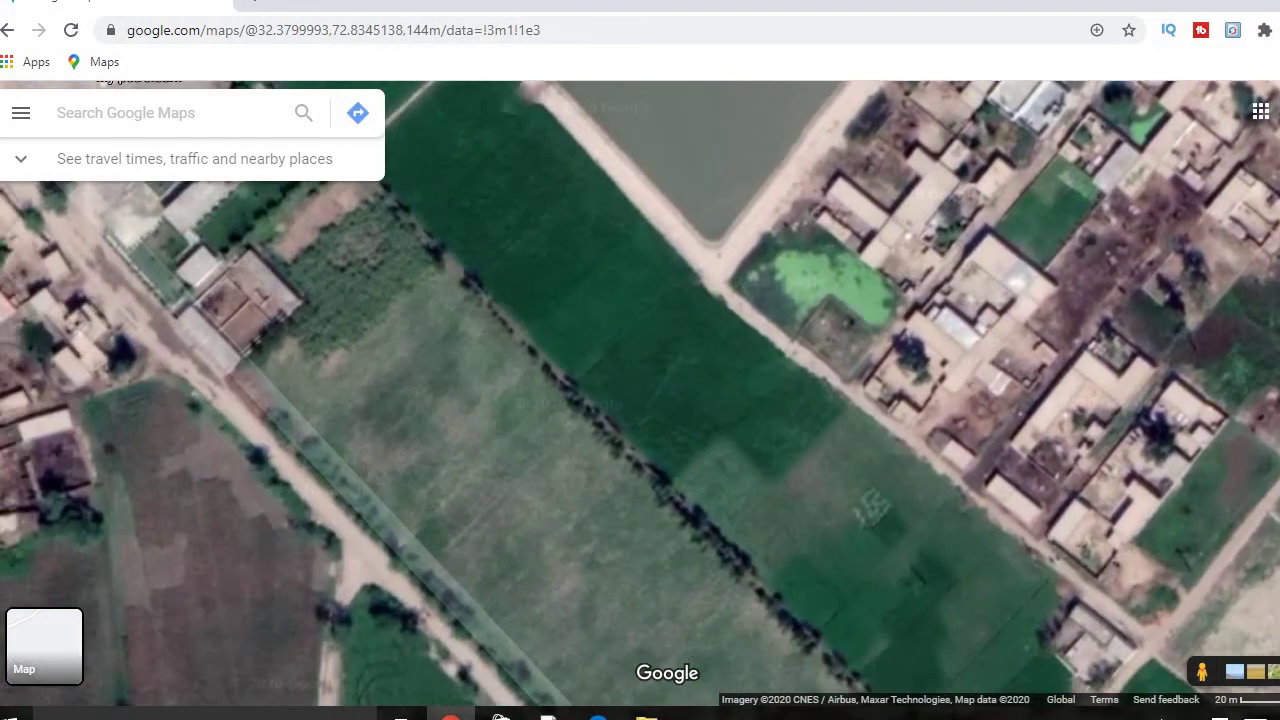
drag(685, 672, 705, 606)
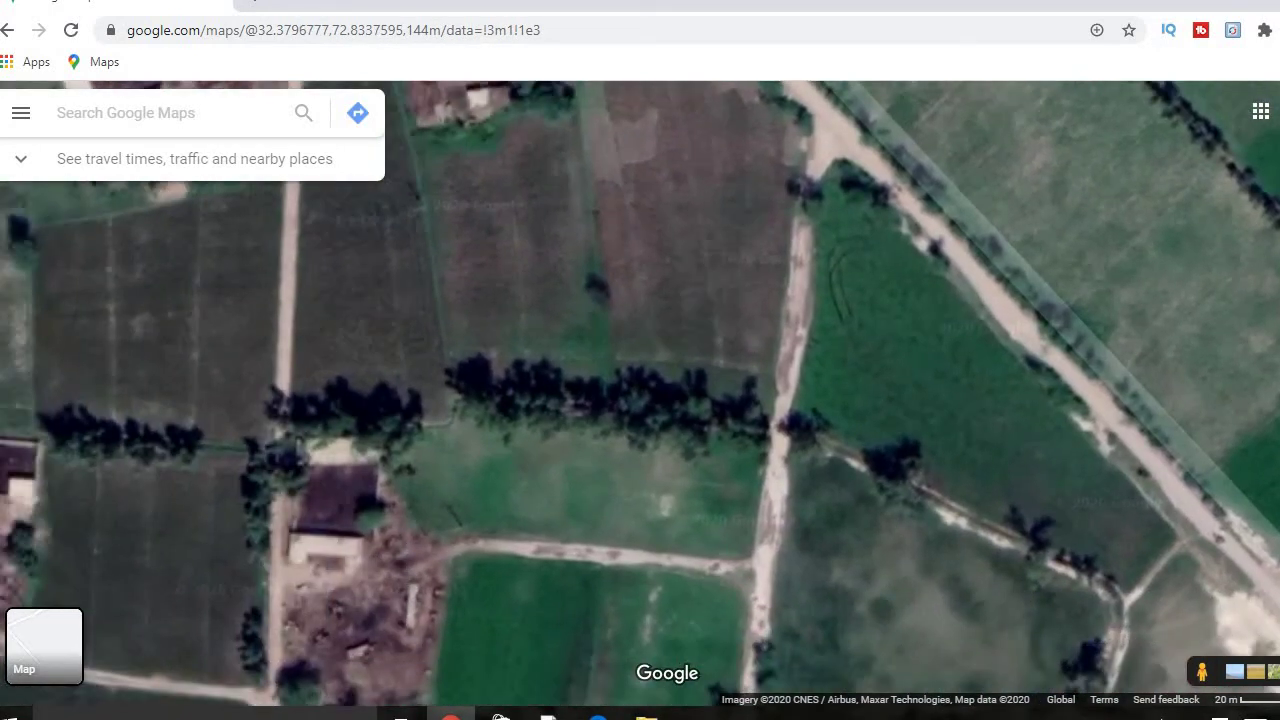
drag(640, 340, 635, 454)
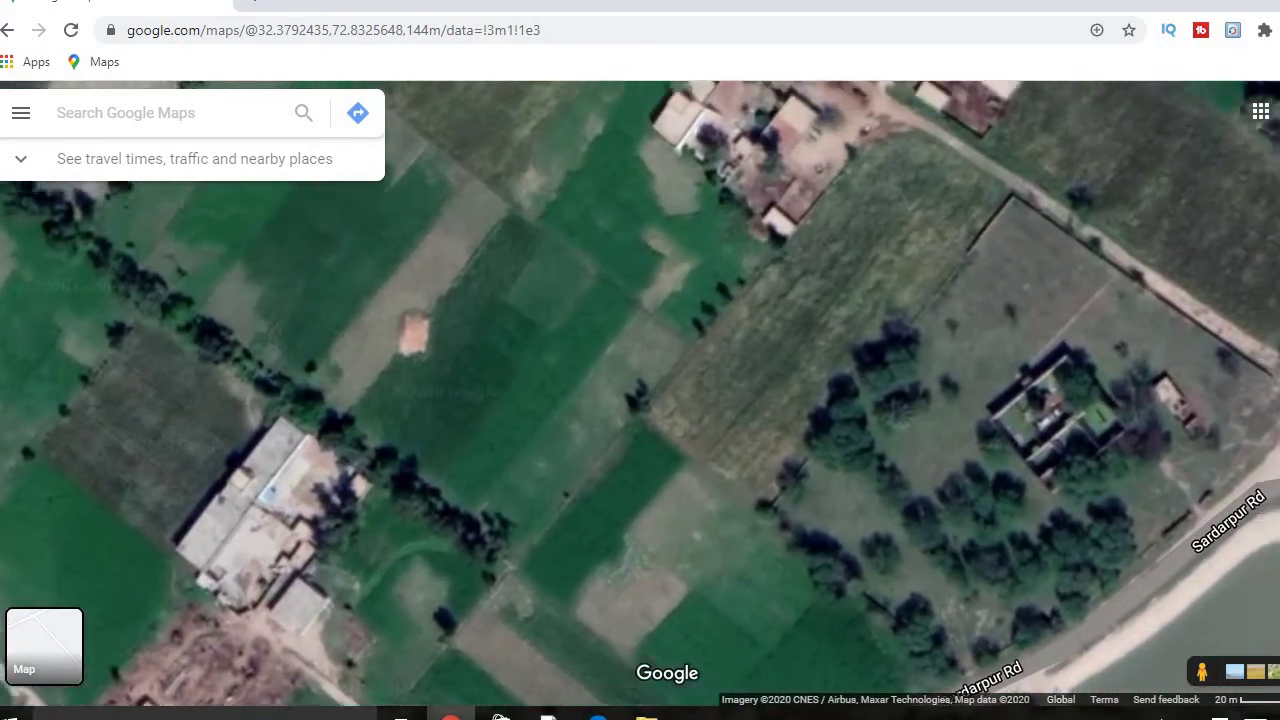
drag(760, 330, 530, 500)
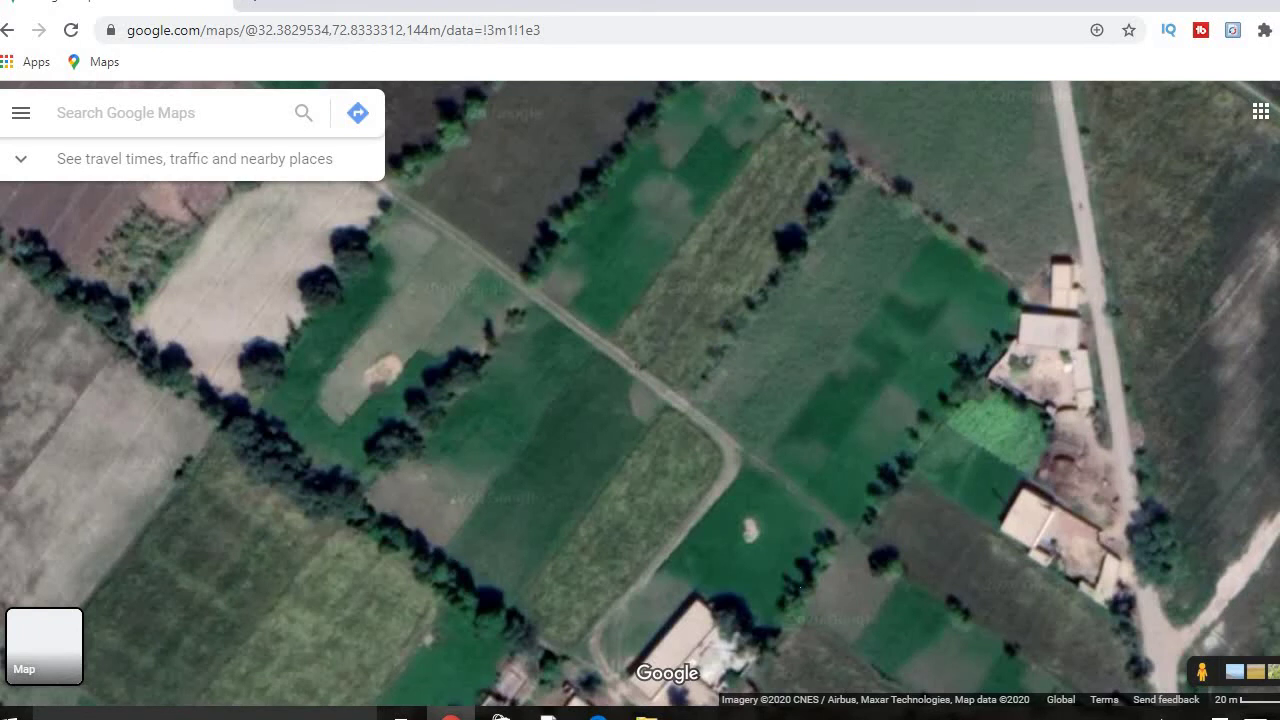
drag(440, 210, 895, 605)
drag(480, 350, 783, 573)
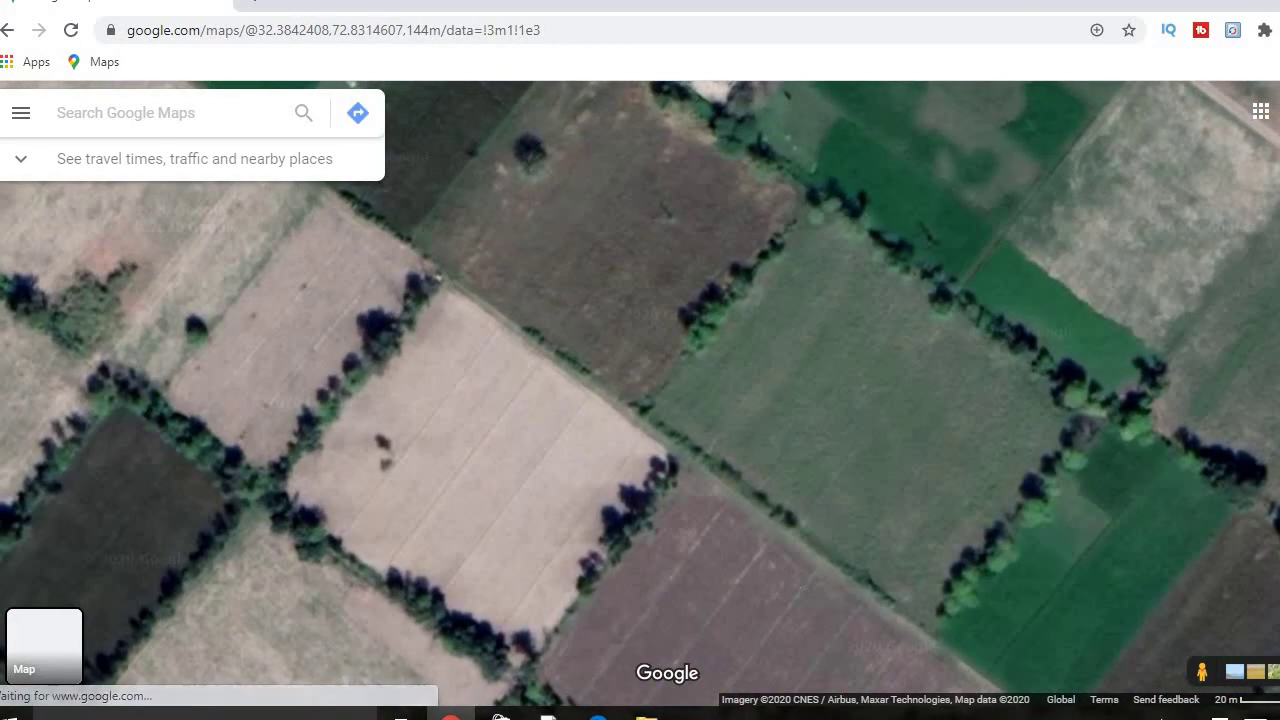